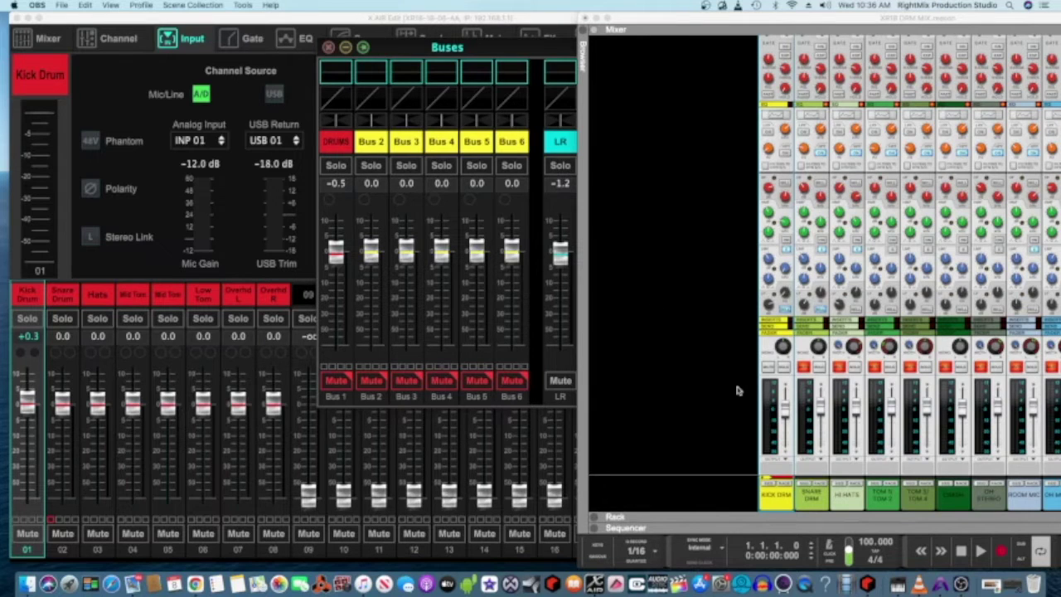
# - Switch to Reason and start playback with the KICK DRM track unmuted
pyautogui.click(771, 371)
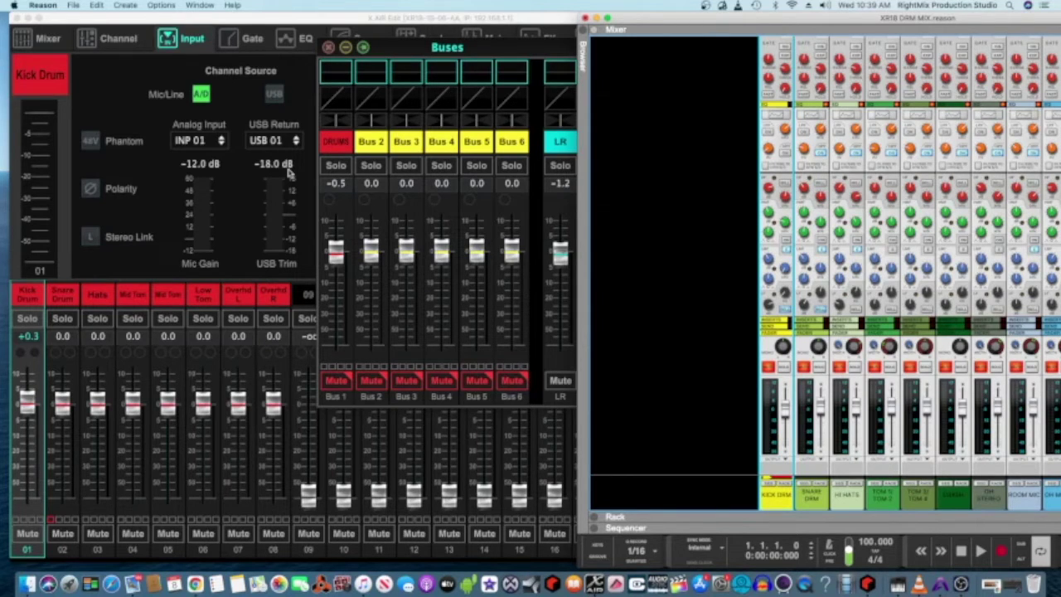
pyautogui.click(979, 553)
pyautogui.click(962, 553)
pyautogui.click(962, 553)
pyautogui.click(979, 553)
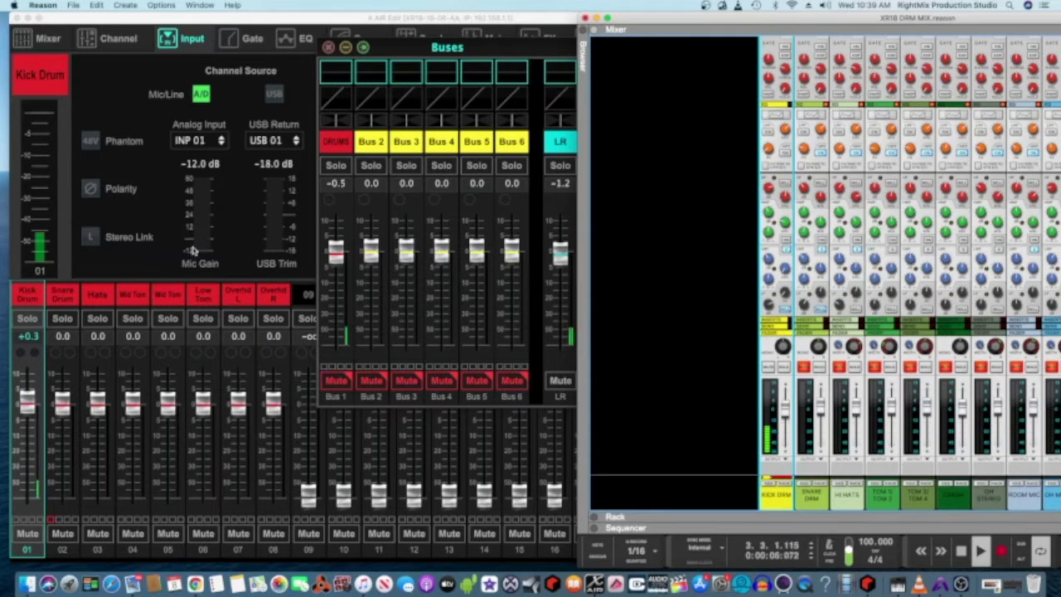
# - Raise the Kick Drum channel's mic gain to +20.5 dB in X AIR Edit and stop the playback in Reason
pyautogui.click(192, 251)
pyautogui.moveTo(199, 251); pyautogui.dragTo(207, 168)
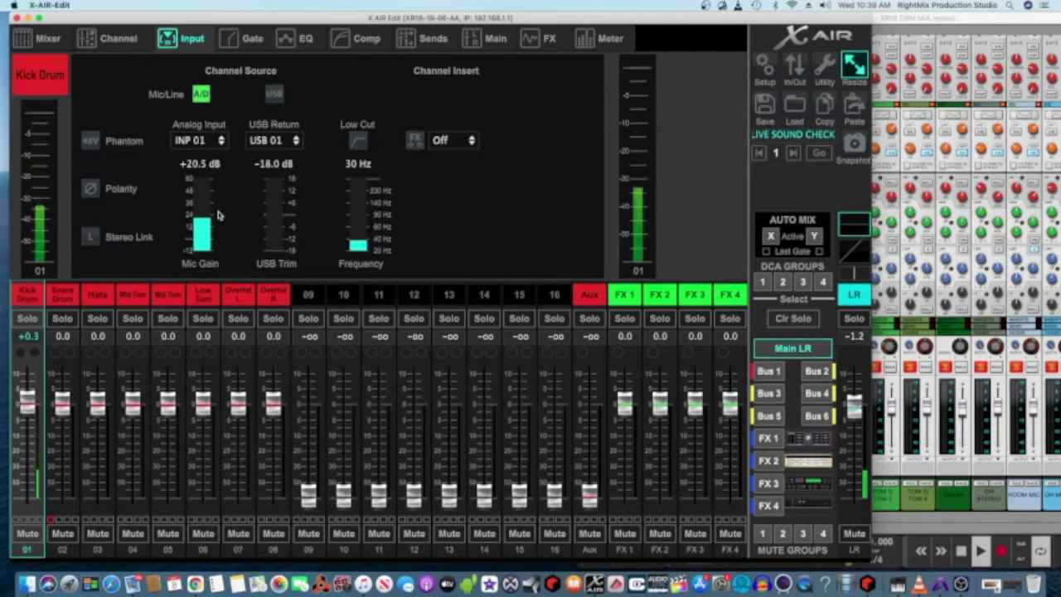
pyautogui.moveTo(207, 222)
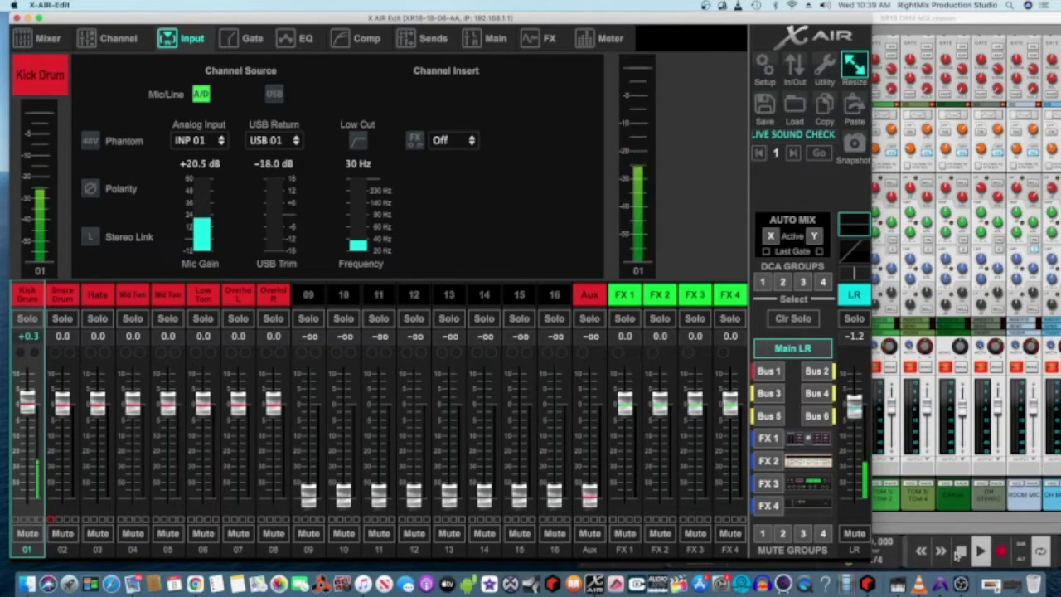
pyautogui.click(958, 553)
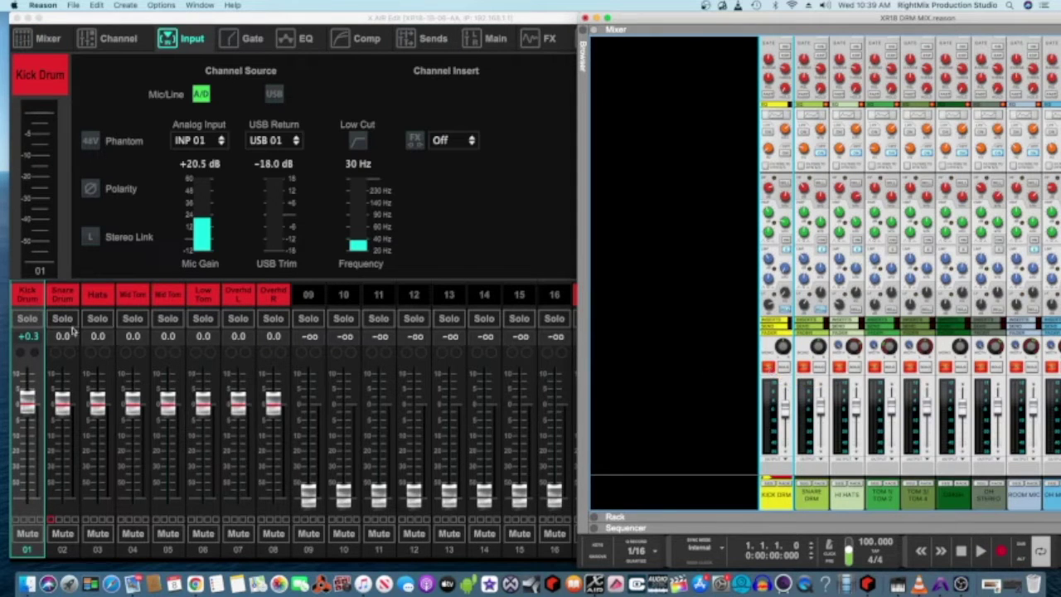
# - Play the unmuted SNARE DRM track and raise the Snare Drum channel's mic gain to +18.0 dB
pyautogui.click(63, 296)
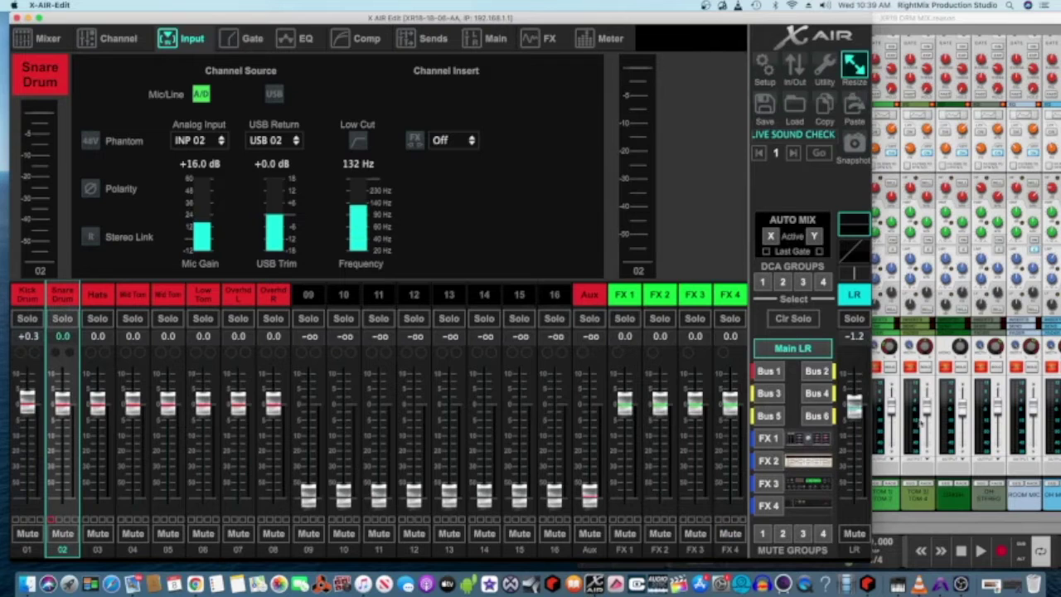
pyautogui.click(979, 552)
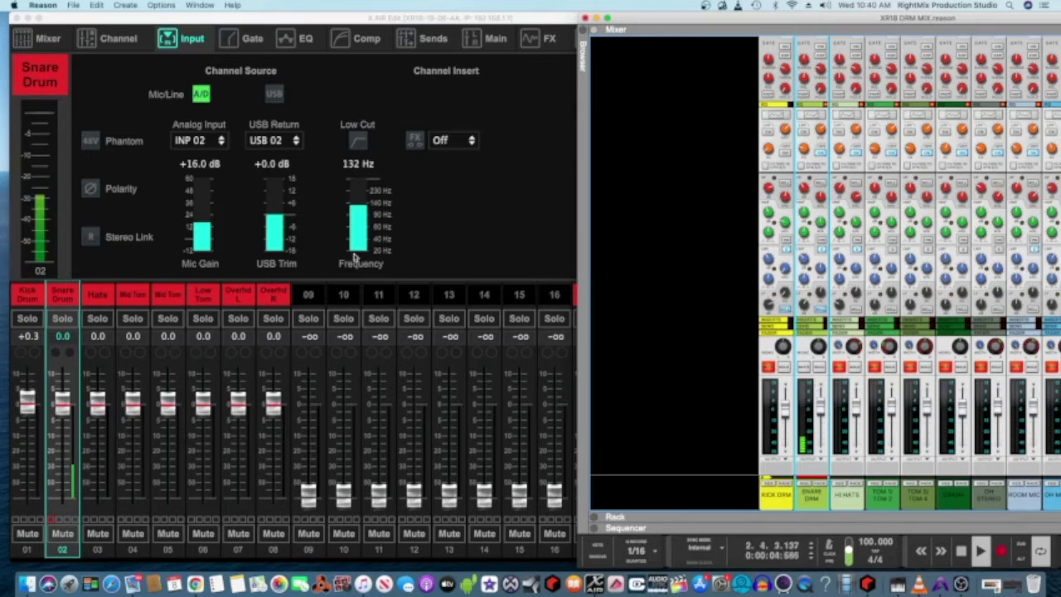
pyautogui.click(211, 230)
pyautogui.moveTo(212, 229); pyautogui.dragTo(206, 222)
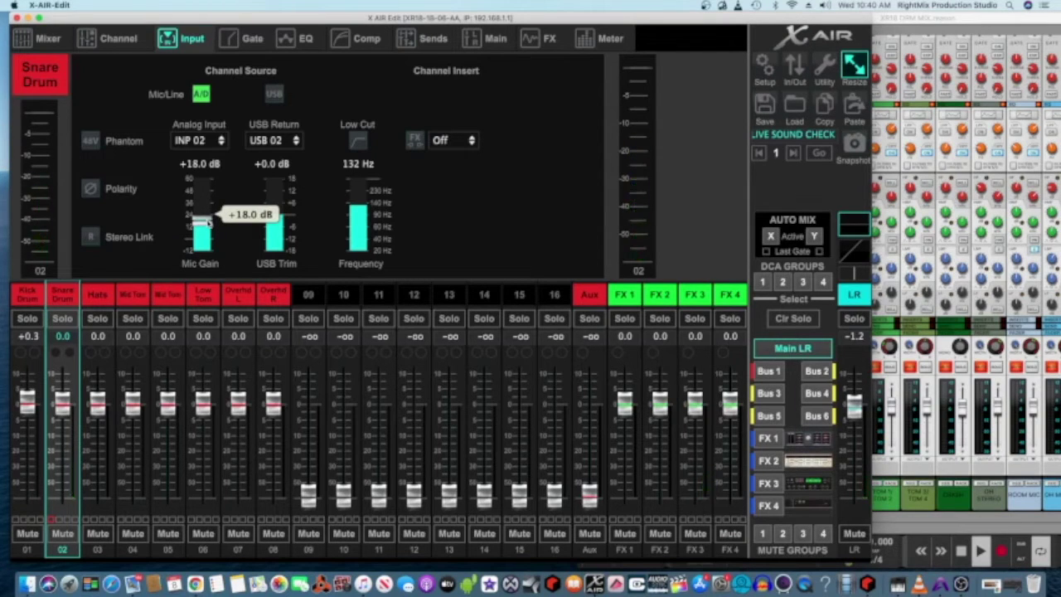
# - Lower the Snare Drum channel's mic gain to +16.0 dB and stop the playback in Reason
pyautogui.click(98, 297)
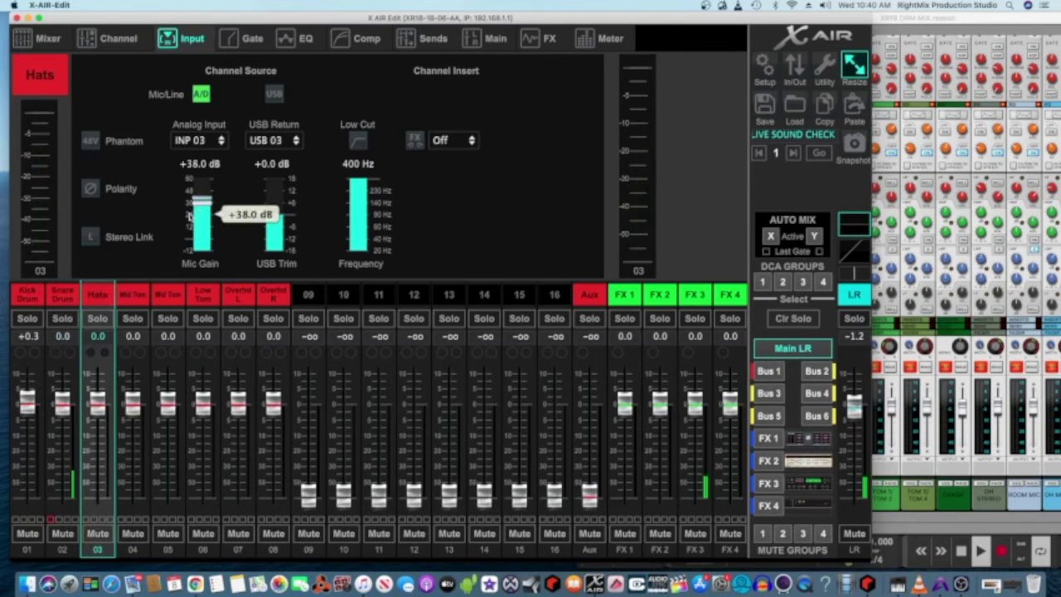
pyautogui.click(70, 295)
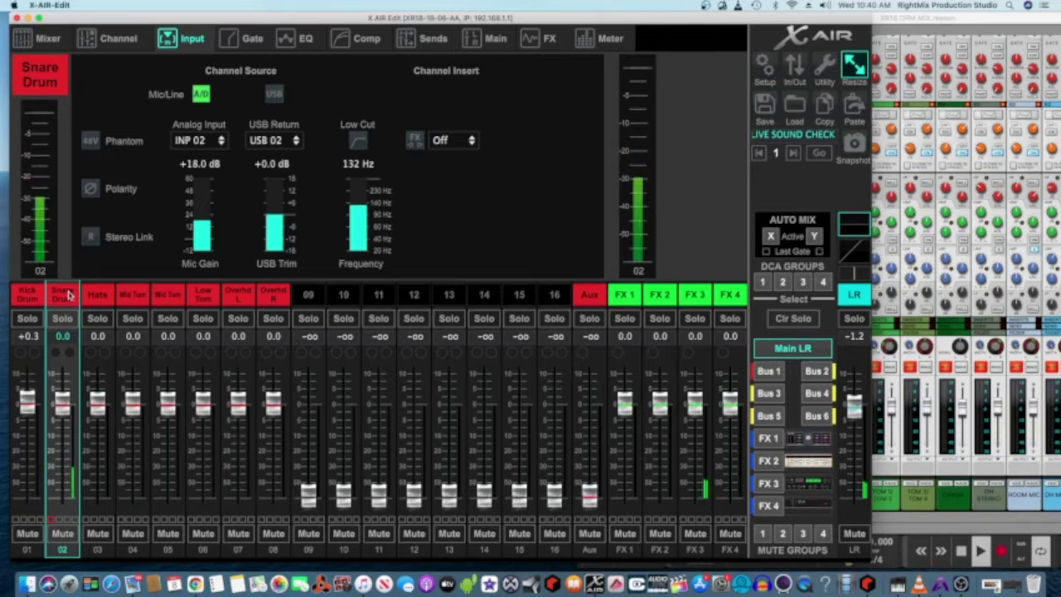
pyautogui.moveTo(195, 218)
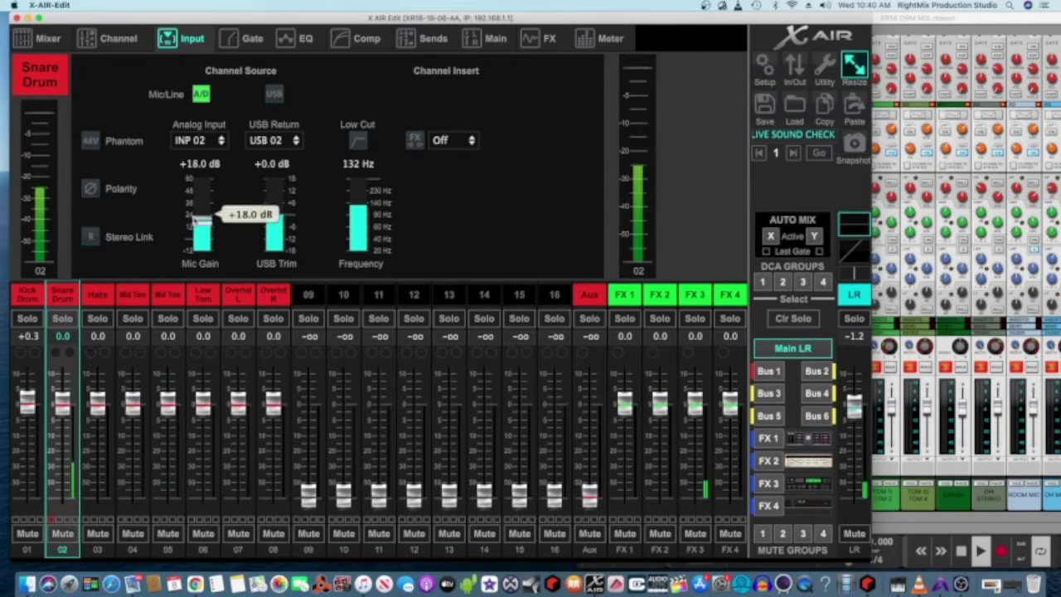
pyautogui.scroll(-1, 196, 219)
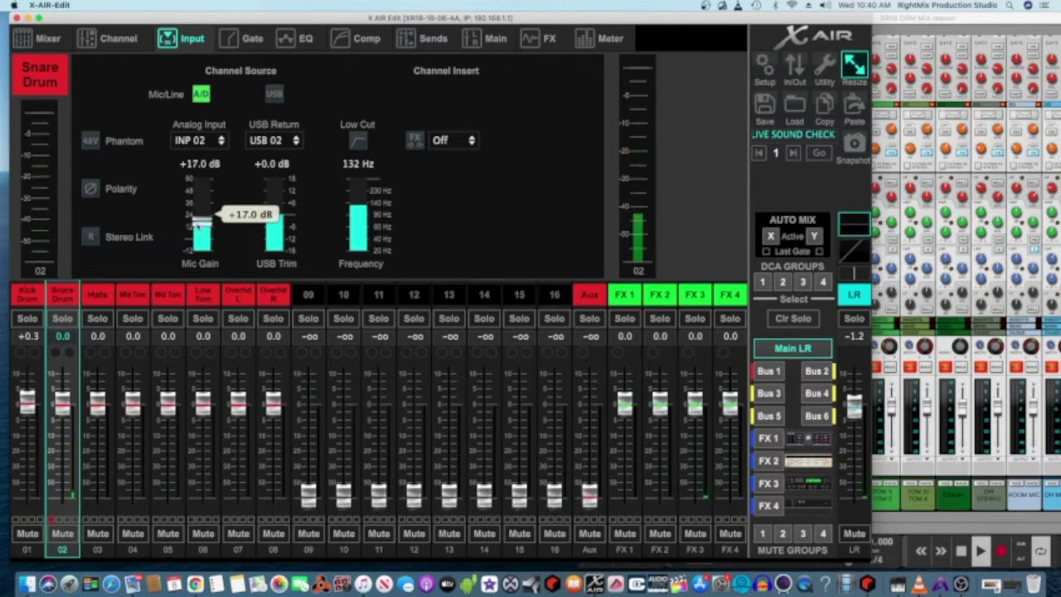
pyautogui.scroll(-1, 196, 224)
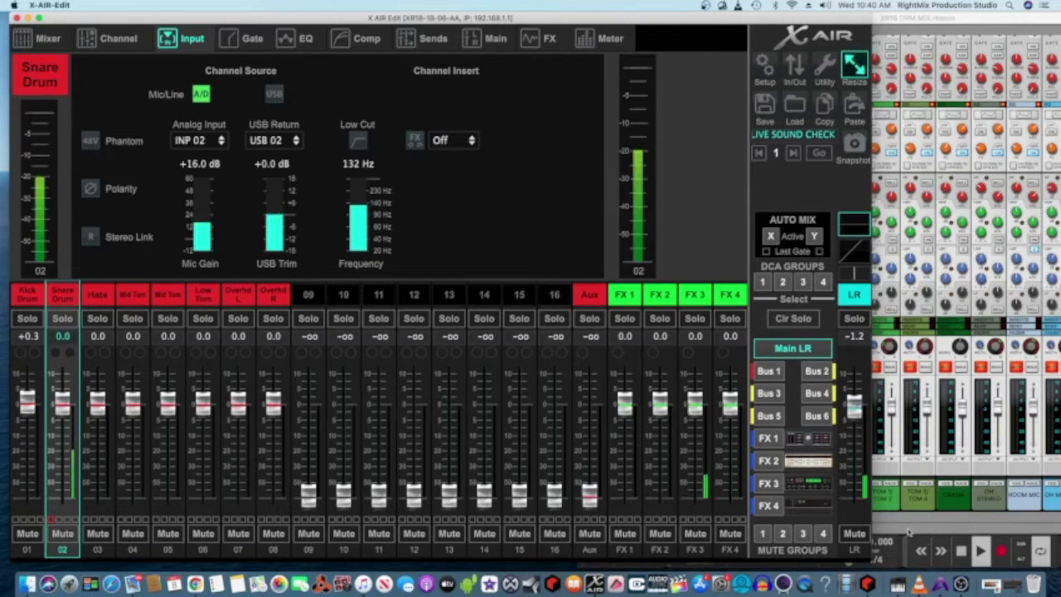
pyautogui.click(957, 555)
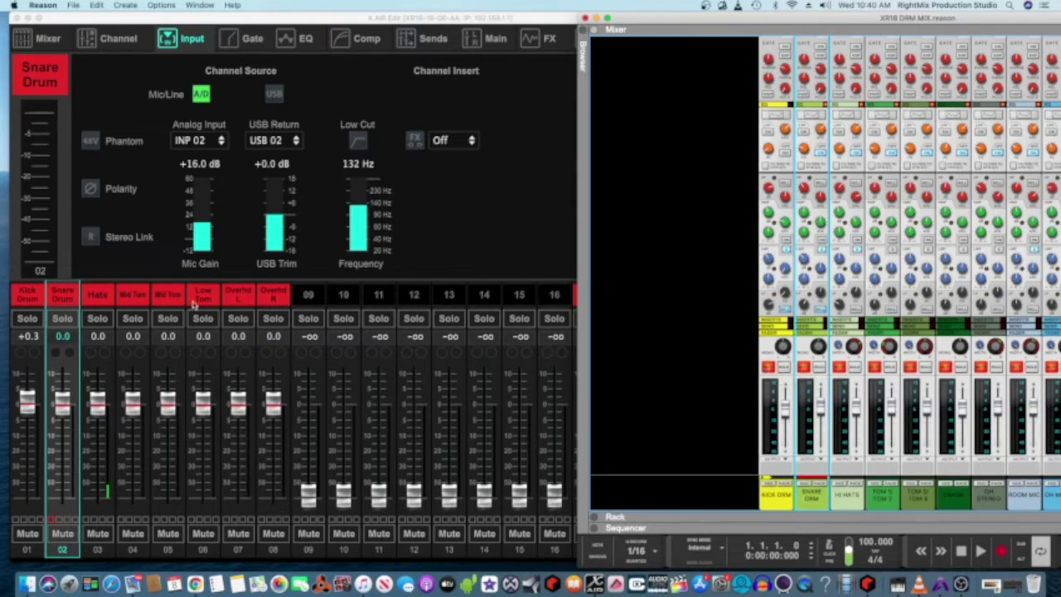
# - Turn the Hats channel's mic gain down to -12.0 dB and play the HI HATS track unmuted in Reason
pyautogui.click(97, 296)
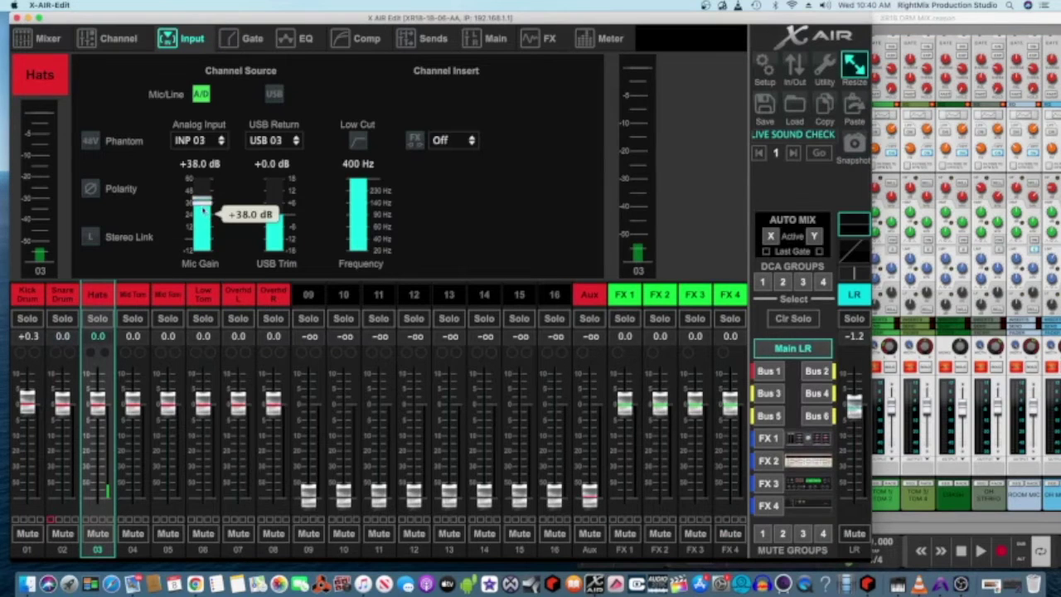
pyautogui.moveTo(206, 207); pyautogui.dragTo(203, 253)
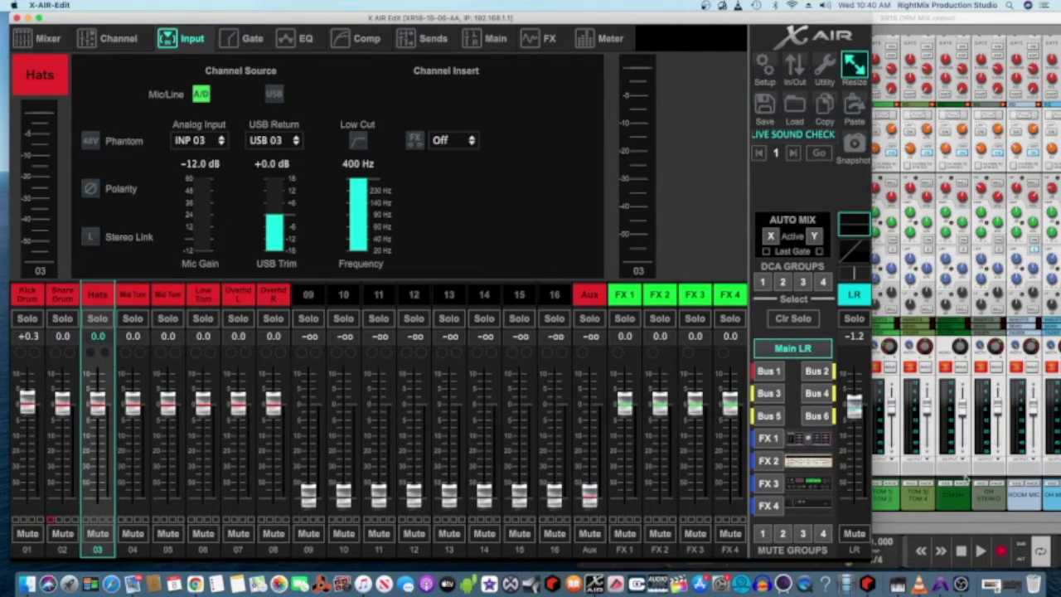
pyautogui.click(949, 524)
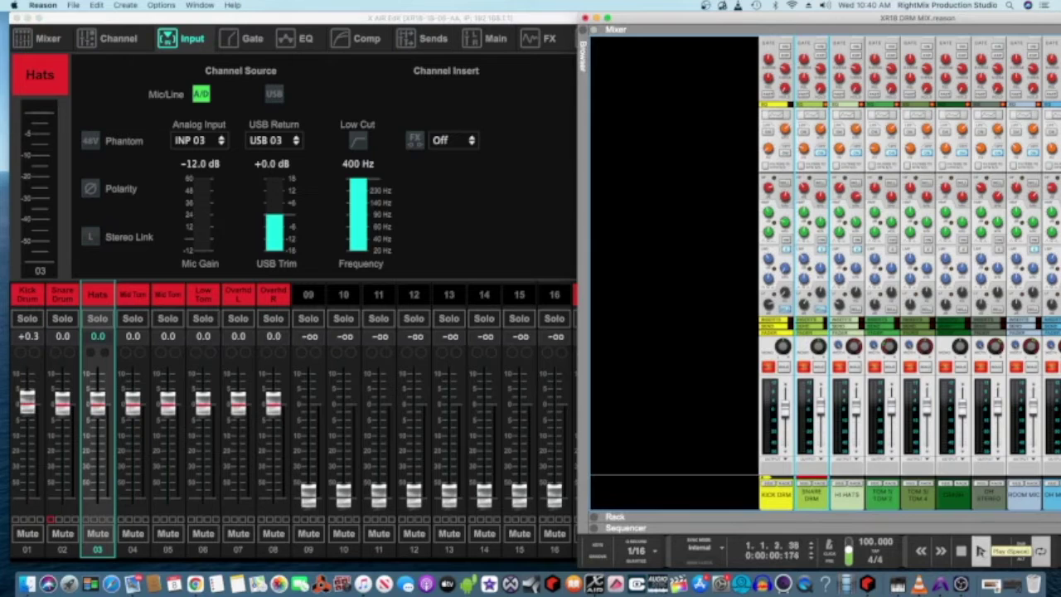
pyautogui.click(851, 377)
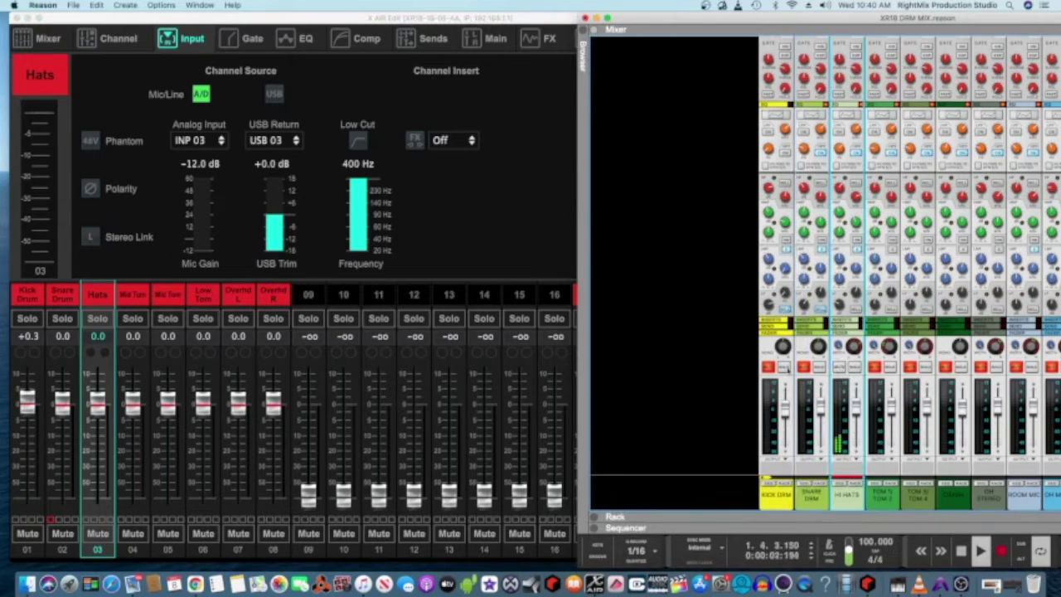
# - Raise the Hats channel's mic gain to +32.5 dB in X AIR Edit and stop the playback in Reason
pyautogui.click(201, 248)
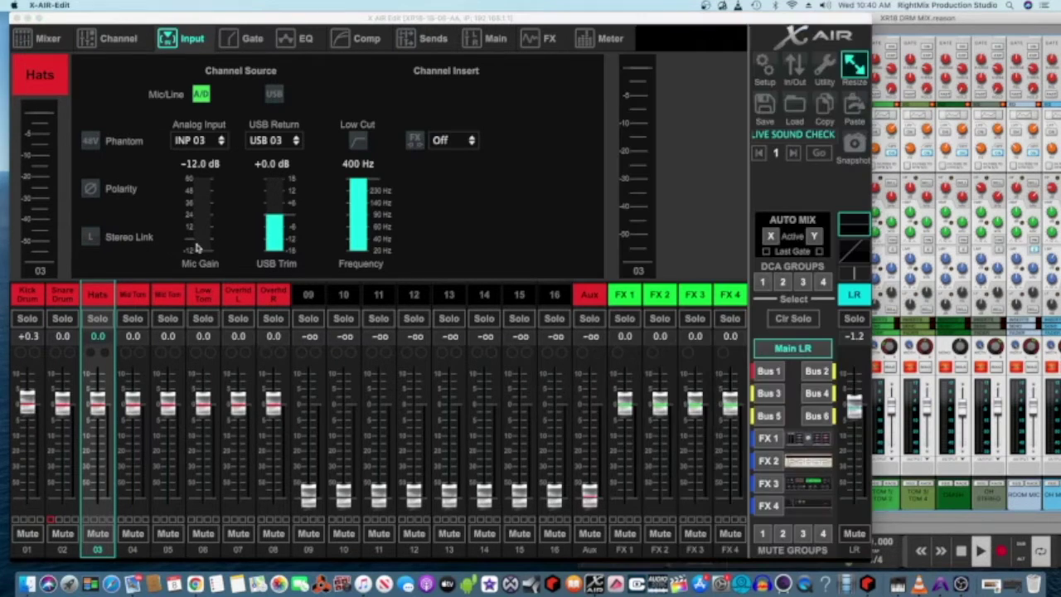
pyautogui.moveTo(201, 248); pyautogui.dragTo(200, 197)
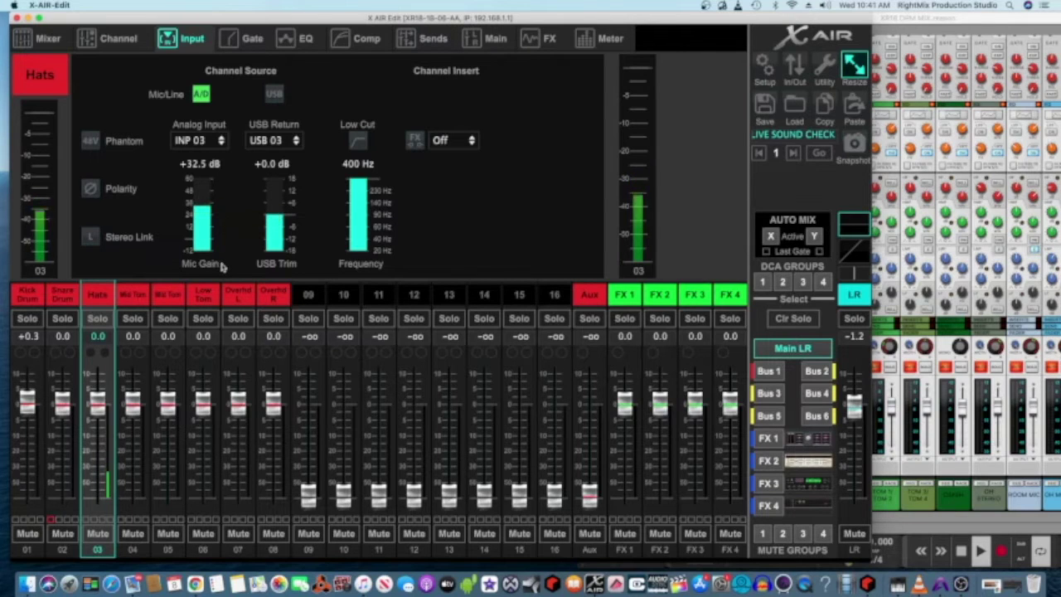
pyautogui.click(962, 559)
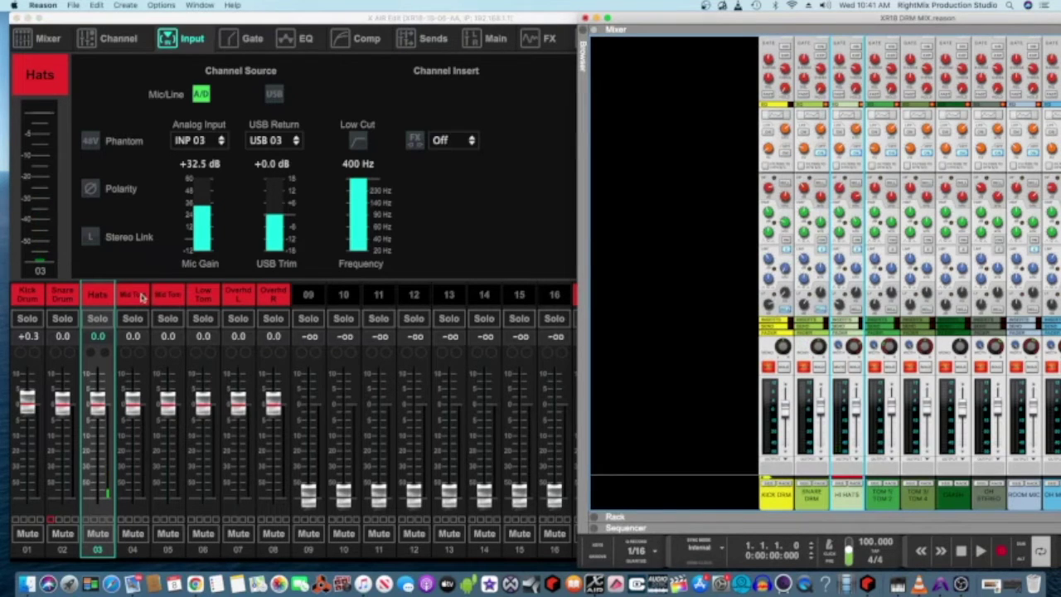
# - Turn Mid Tom channel 04's mic gain down to -12.0 dB and play the unmuted TOM 1/TOM 2 track in Reason
pyautogui.click(143, 297)
pyautogui.moveTo(218, 233); pyautogui.dragTo(217, 257)
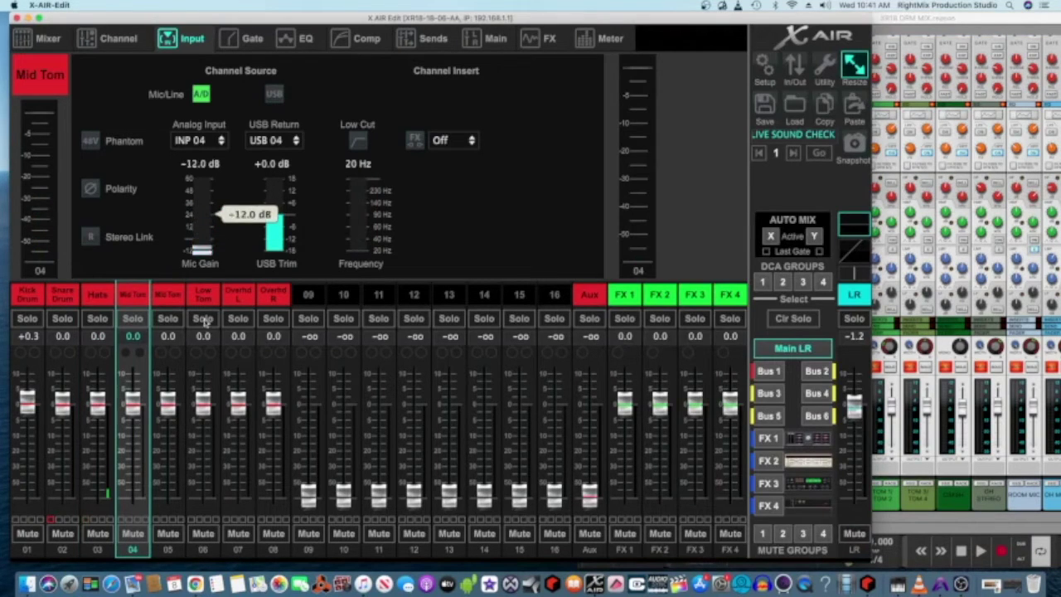
pyautogui.click(943, 531)
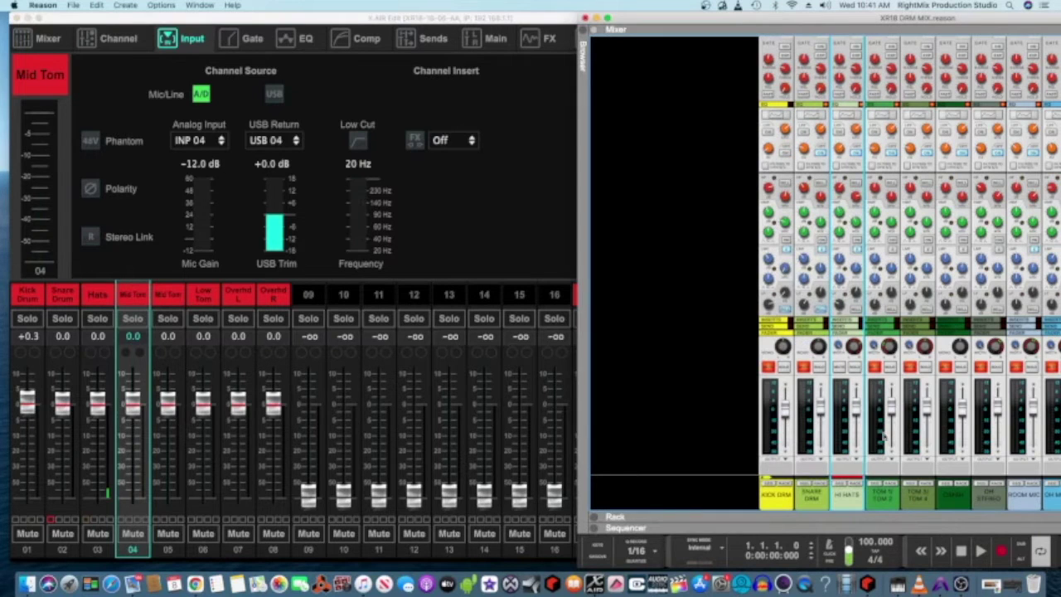
pyautogui.click(874, 368)
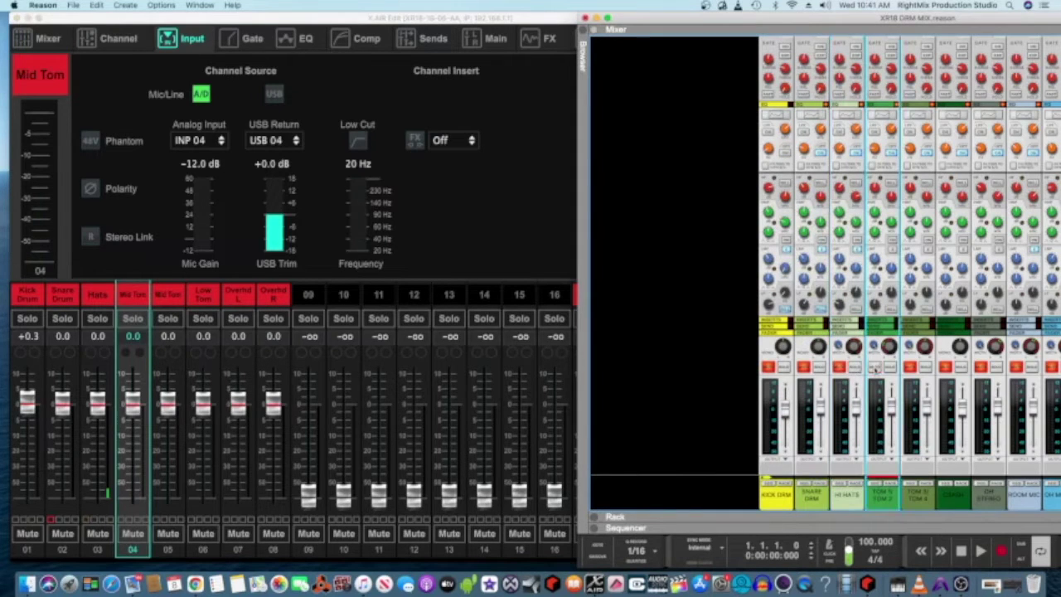
pyautogui.click(980, 551)
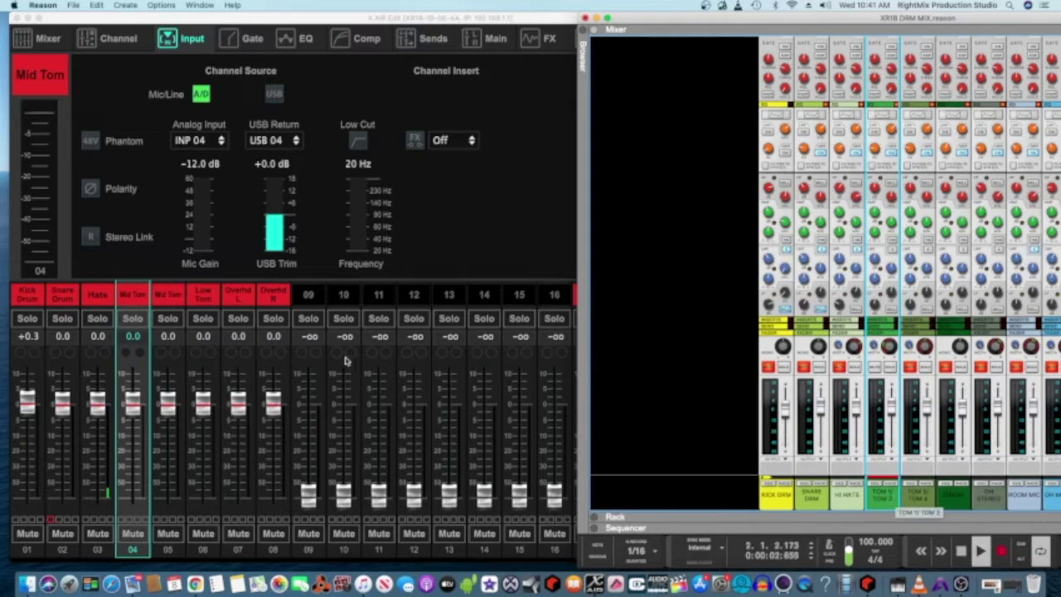
# - Raise the mic gain of Mid Tom channel 04 to +8.0 dB, comparing its input settings with Mid Tom channel 05
pyautogui.click(202, 248)
pyautogui.moveTo(201, 250); pyautogui.dragTo(205, 219)
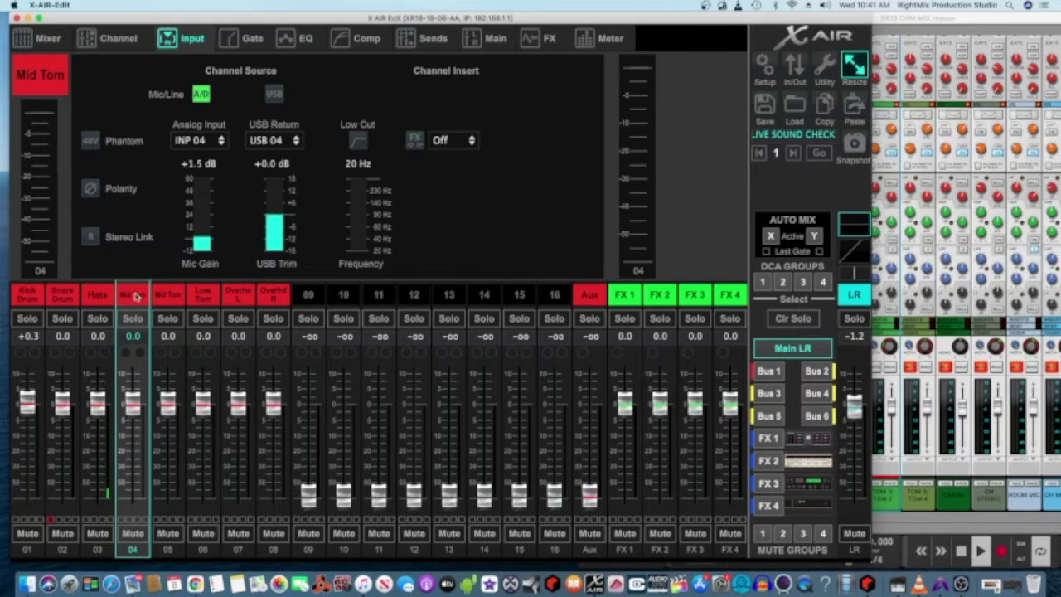
pyautogui.click(161, 303)
pyautogui.click(142, 303)
pyautogui.click(931, 538)
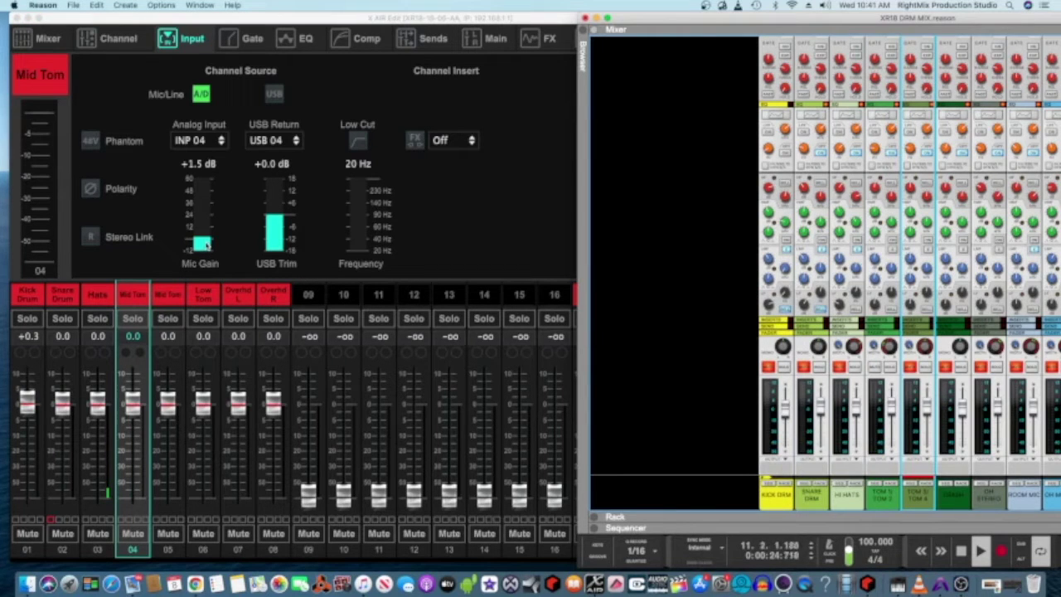
pyautogui.click(203, 243)
pyautogui.moveTo(203, 242)
pyautogui.mouseDown()
pyautogui.moveTo(203, 214)
pyautogui.moveTo(206, 230)
pyautogui.mouseUp()
pyautogui.click(168, 297)
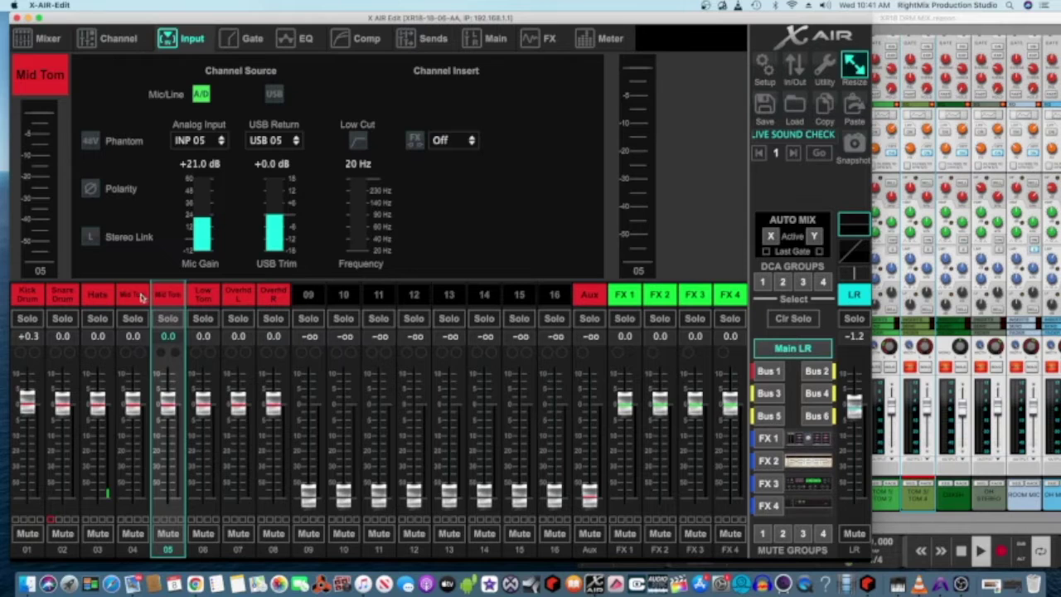
pyautogui.click(142, 297)
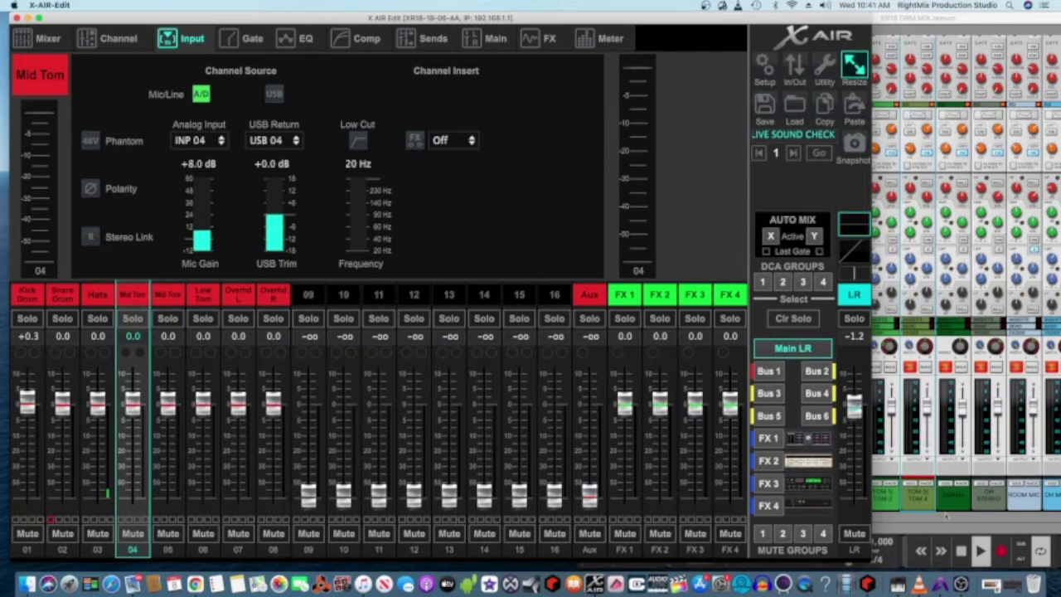
# - Toggle the TOM 1/TOM 2 track's mute in Reason and reselect Mid Tom channel 04 in X AIR Edit
pyautogui.click(940, 523)
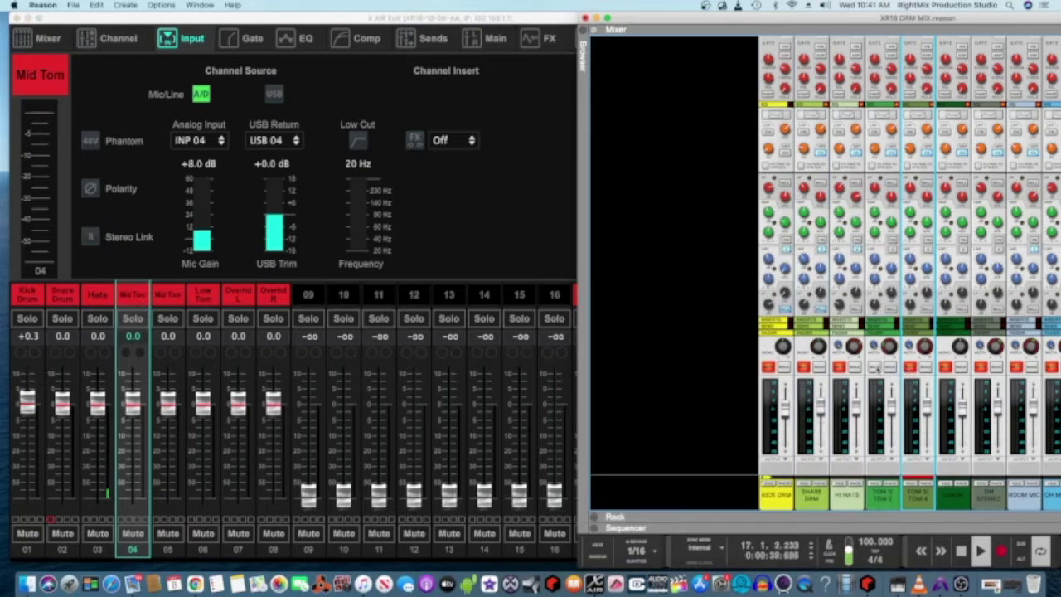
pyautogui.click(876, 367)
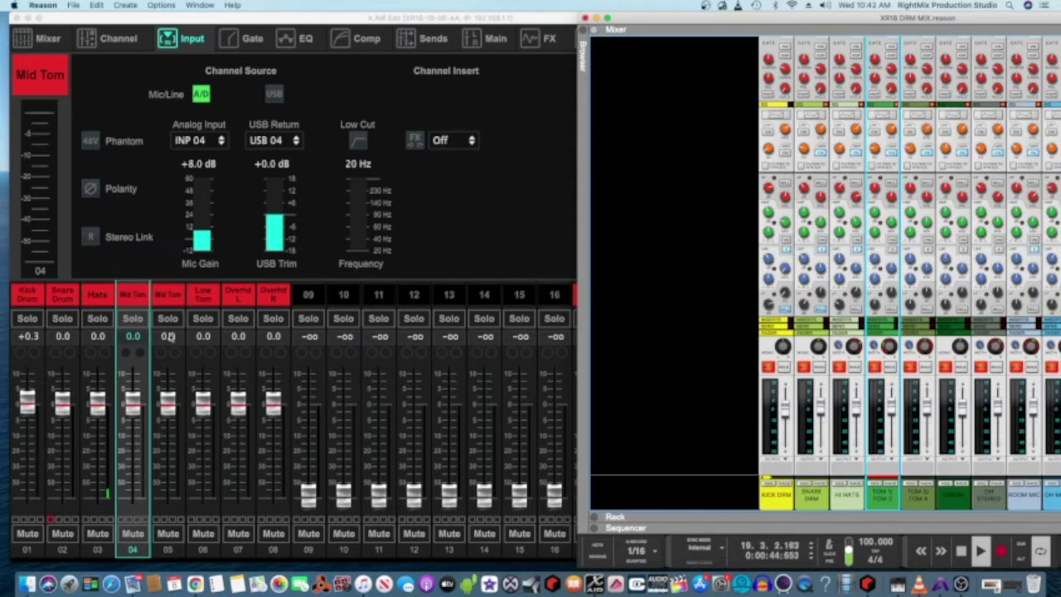
pyautogui.click(110, 299)
pyautogui.click(112, 297)
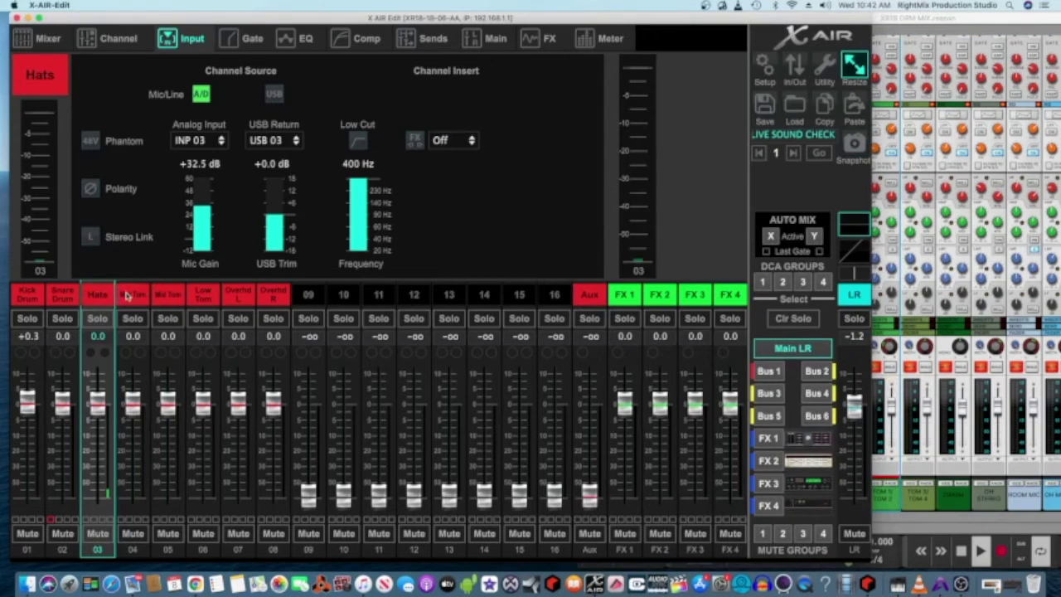
pyautogui.click(127, 297)
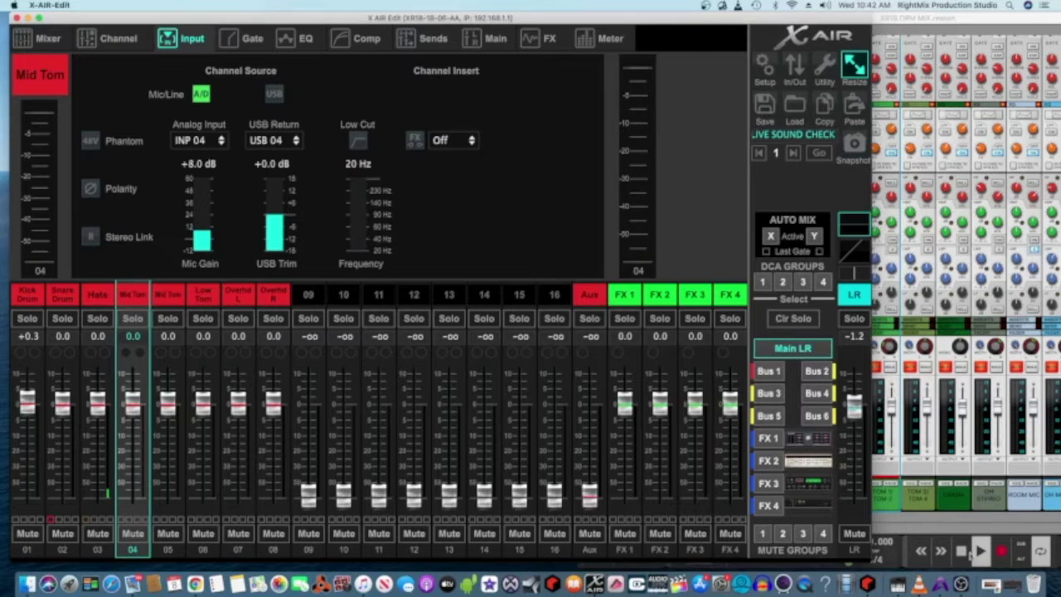
# - Switch to Reason and display the sequencer with the recorded drum tracks
pyautogui.click(993, 559)
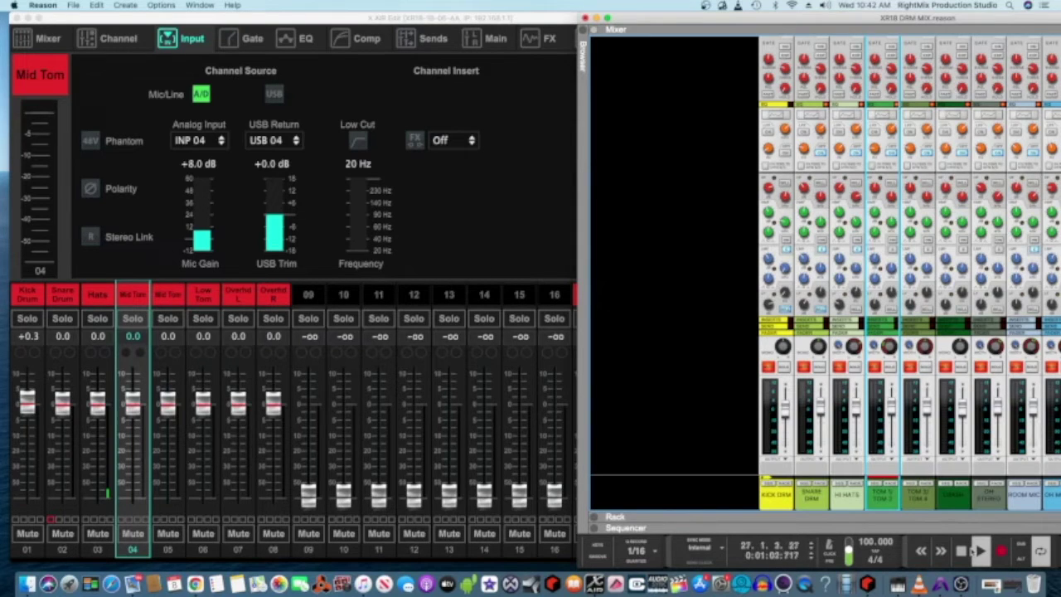
pyautogui.press('F7')
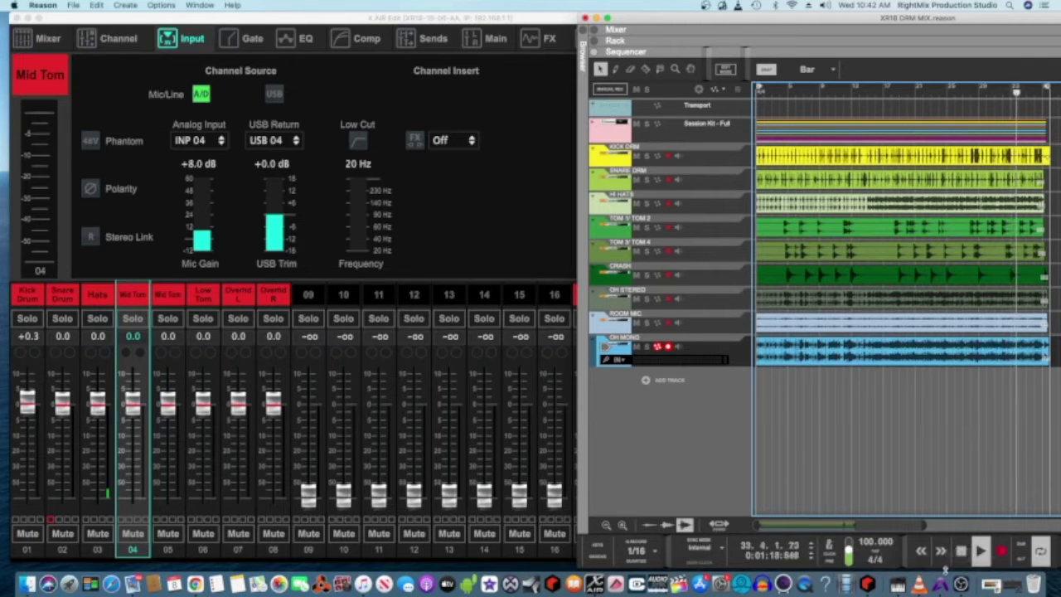
# - Display Reason's mixer and lower the Hats channel's mic gain to +18.0 dB in X AIR Edit
pyautogui.press('F5')
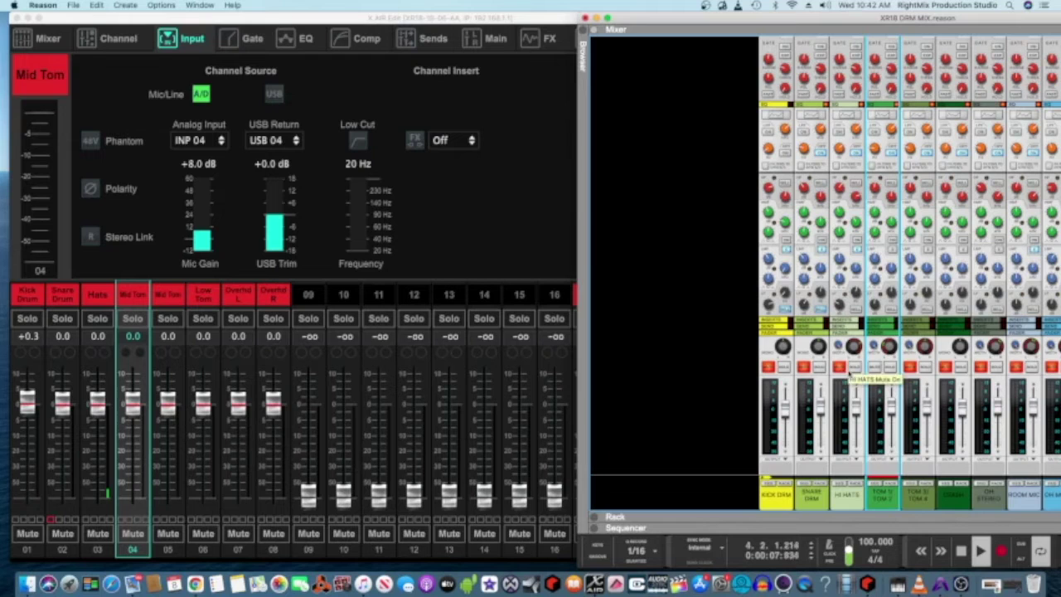
pyautogui.click(97, 297)
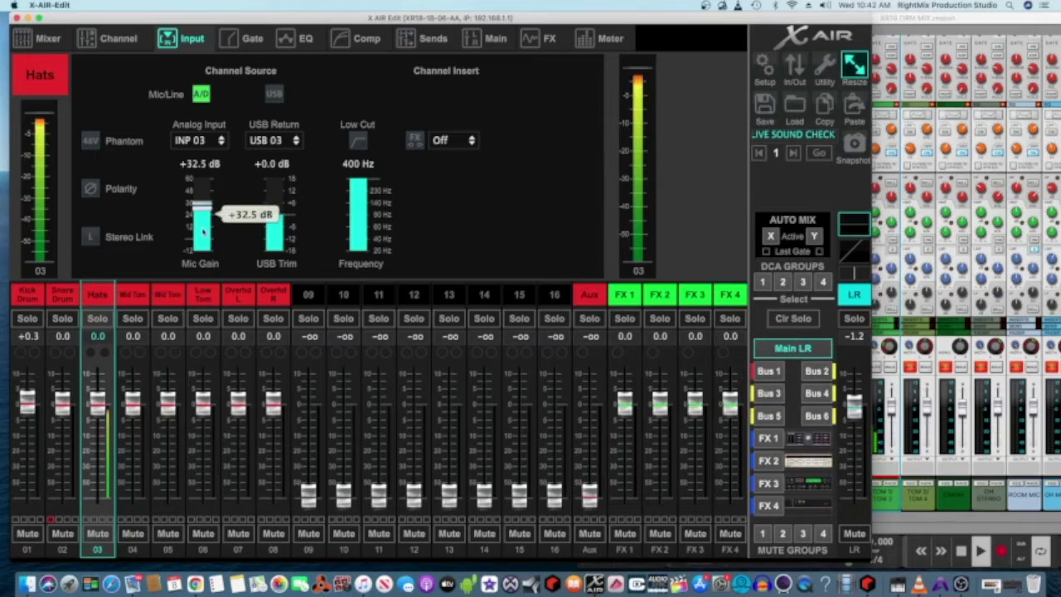
pyautogui.moveTo(201, 209); pyautogui.dragTo(207, 236)
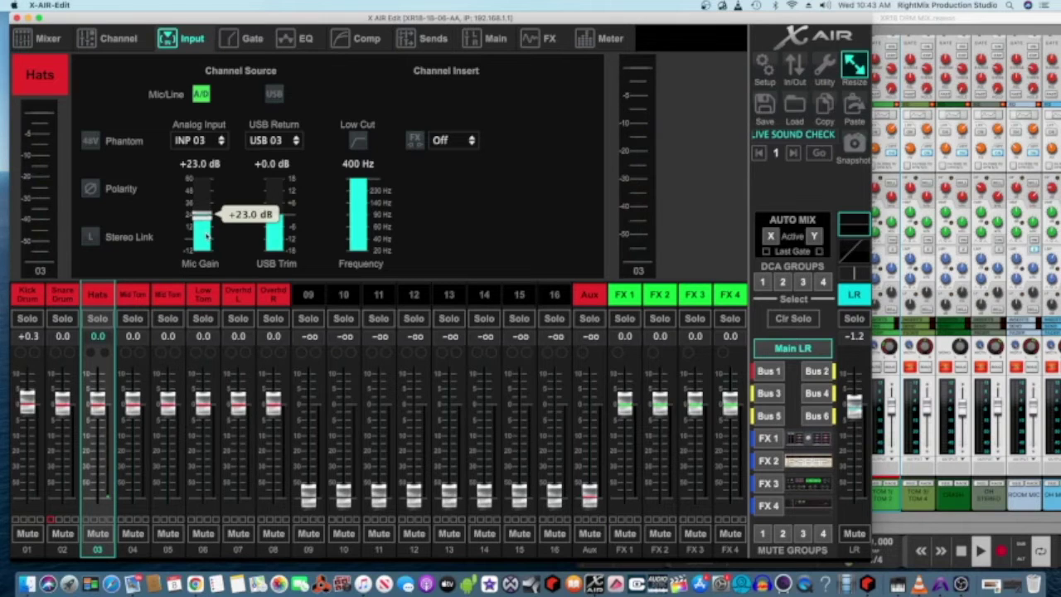
pyautogui.moveTo(207, 236); pyautogui.dragTo(211, 245)
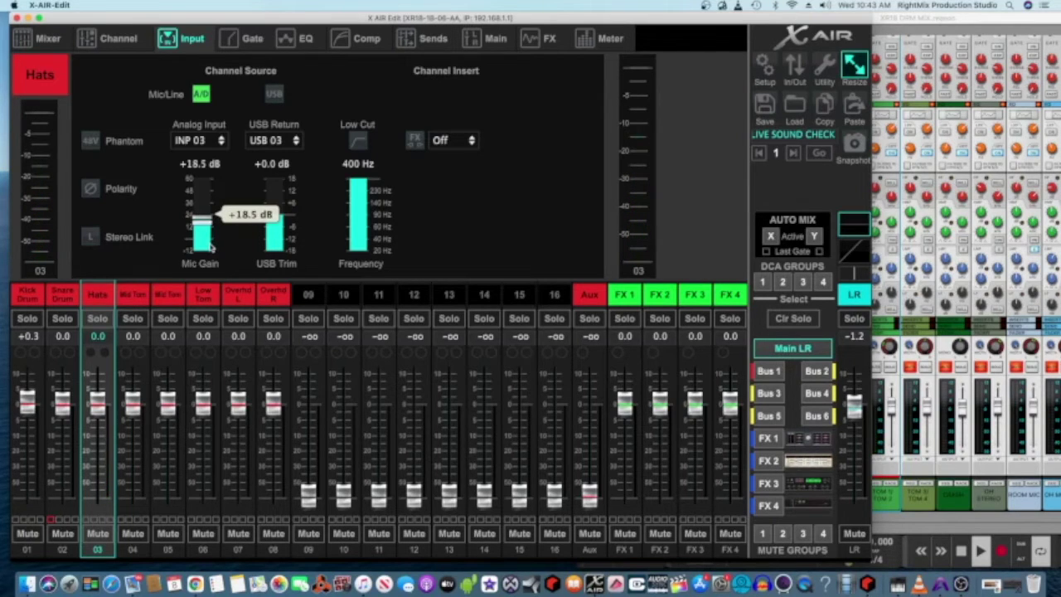
pyautogui.moveTo(211, 246); pyautogui.dragTo(213, 248)
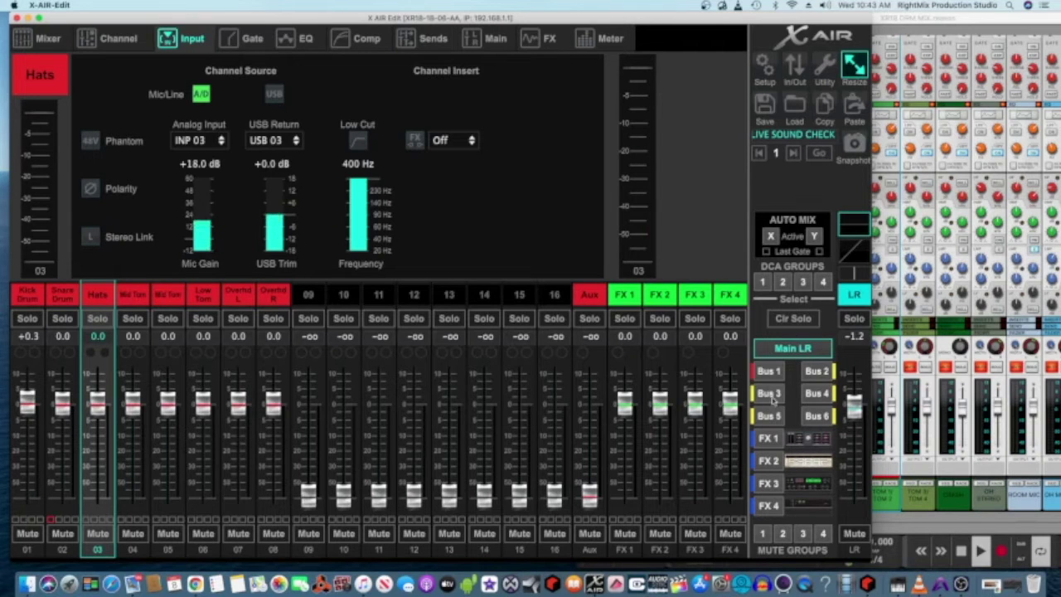
# - Restart Reason's playback from the beginning, raise Mid Tom channel 04's mic gain to +12.0 dB, and stop playback
pyautogui.click(981, 551)
pyautogui.click(962, 552)
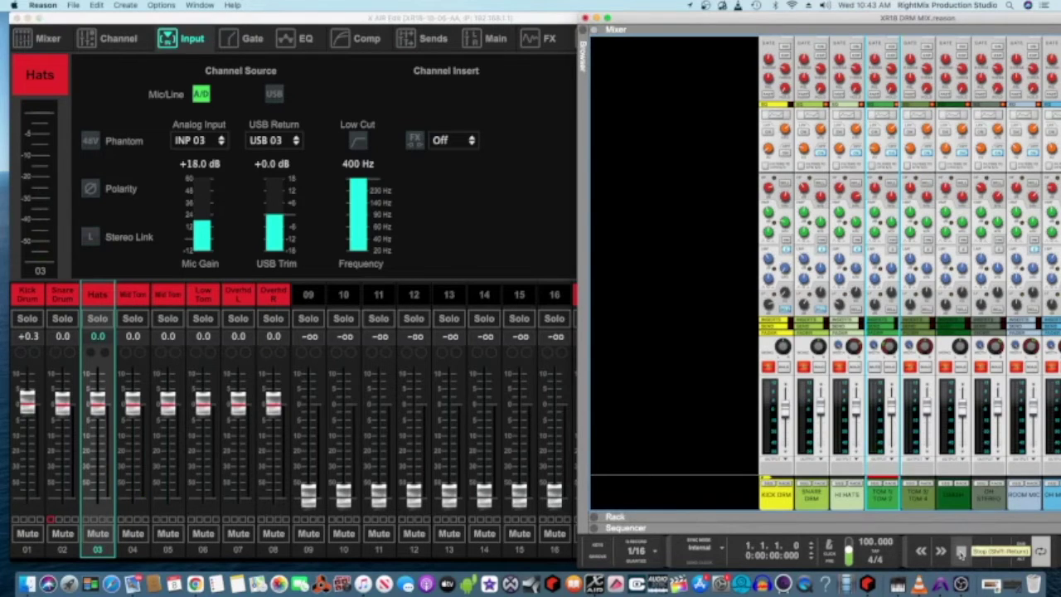
pyautogui.click(980, 551)
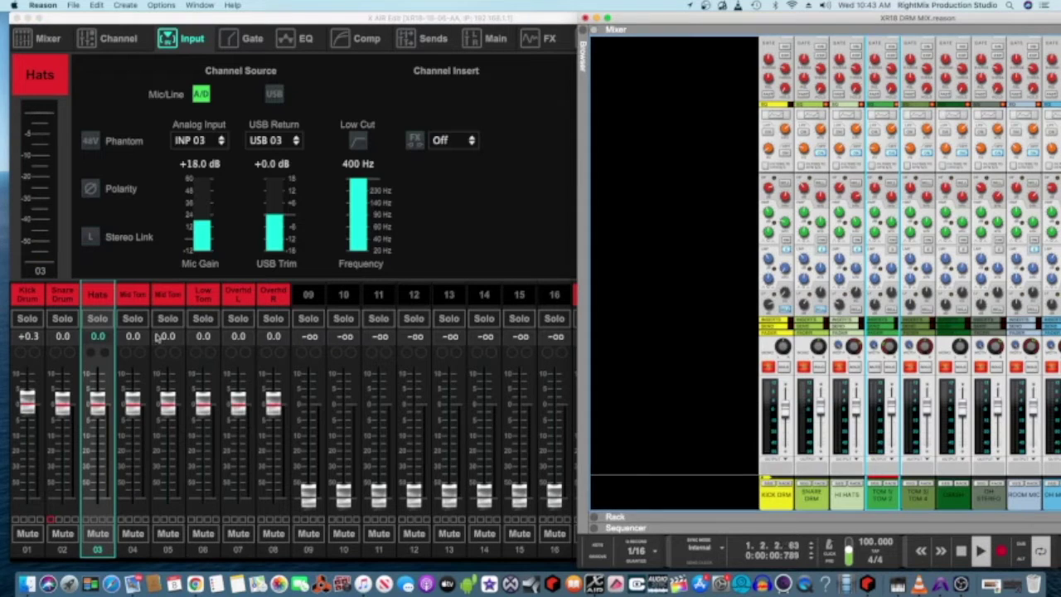
pyautogui.click(131, 300)
pyautogui.click(131, 296)
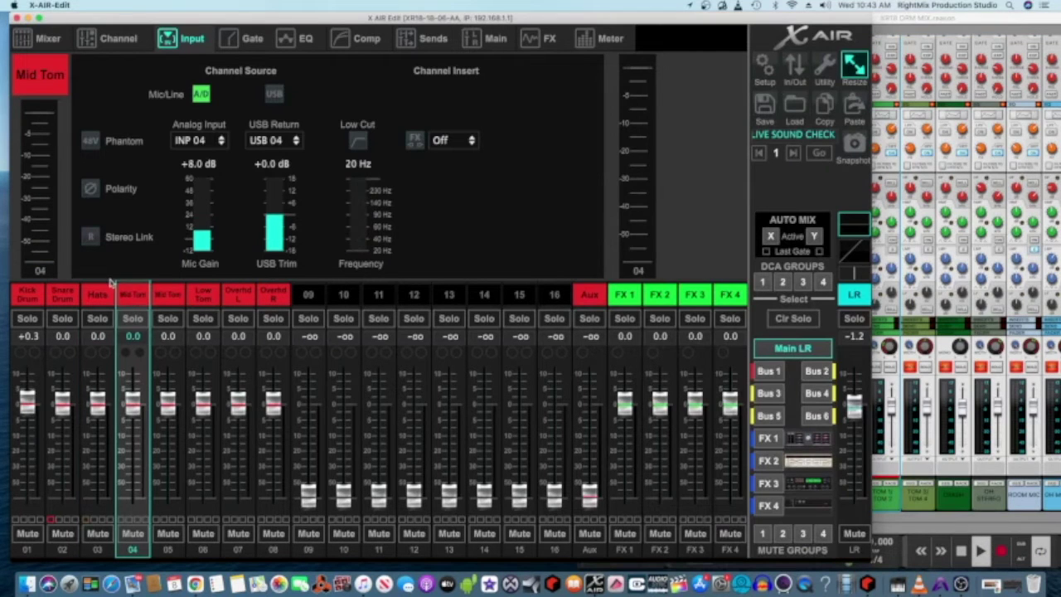
pyautogui.click(193, 244)
pyautogui.moveTo(201, 230); pyautogui.dragTo(204, 225)
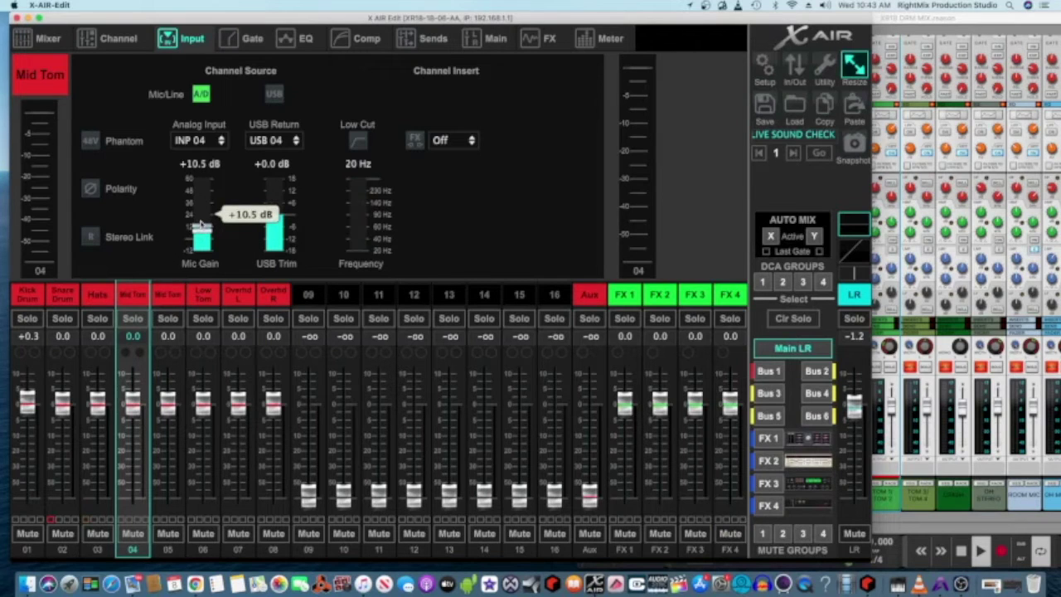
pyautogui.moveTo(202, 225); pyautogui.dragTo(201, 223)
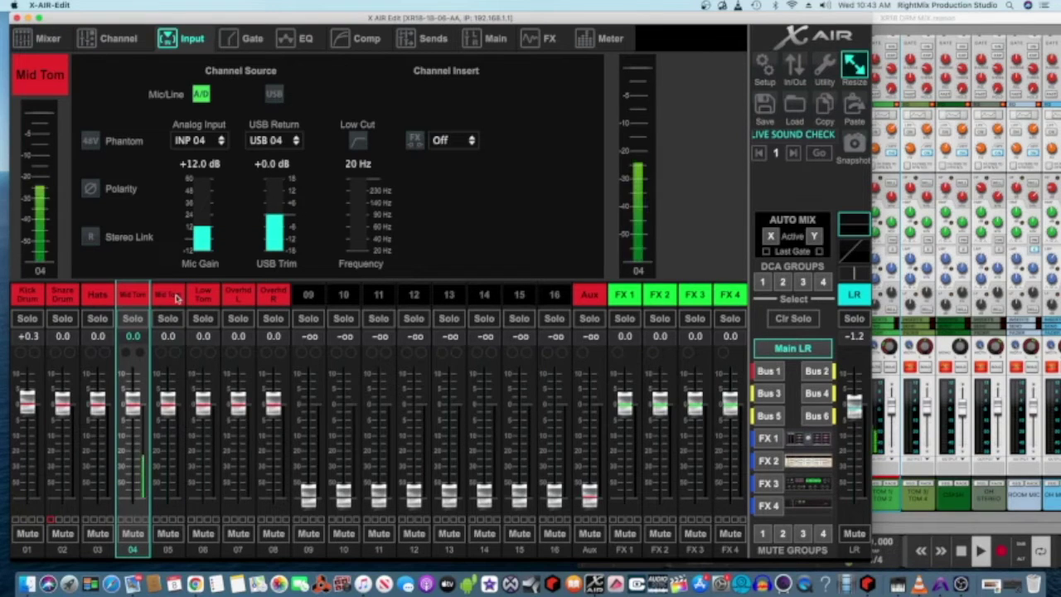
pyautogui.click(875, 450)
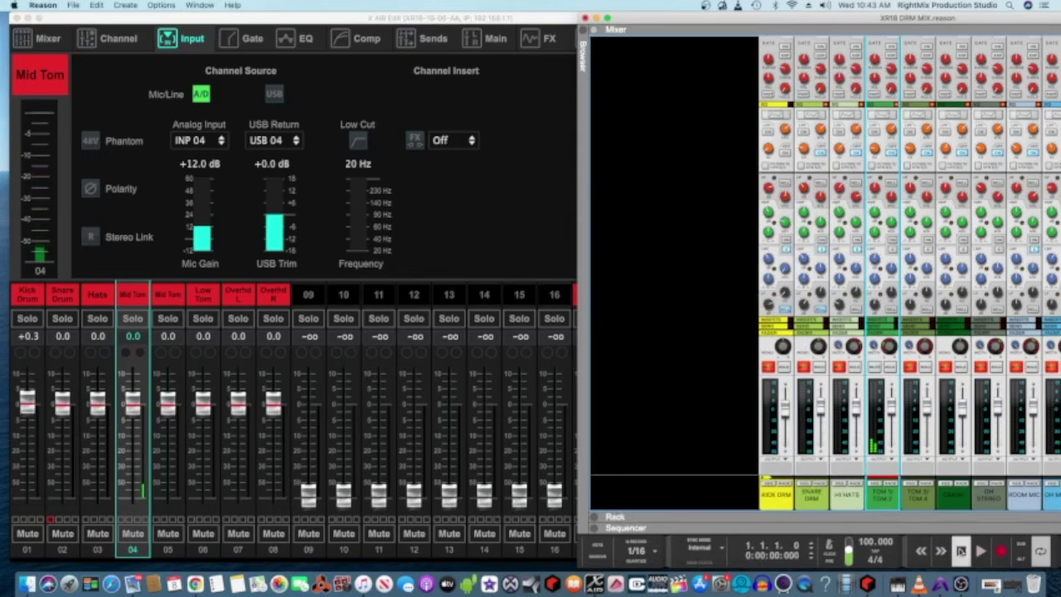
# - Unmute the TOM 3/TOM 4 track in Reason in place of TOM 1/TOM 2 and set Mid Tom channel 05's mic gain to +14.0 dB
pyautogui.moveTo(826, 438)
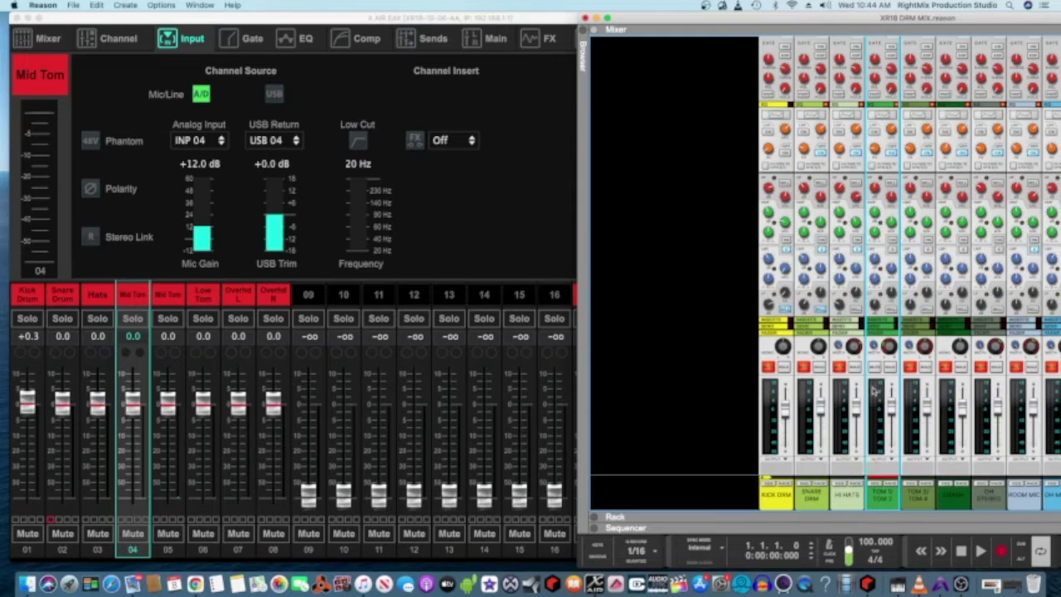
pyautogui.click(917, 368)
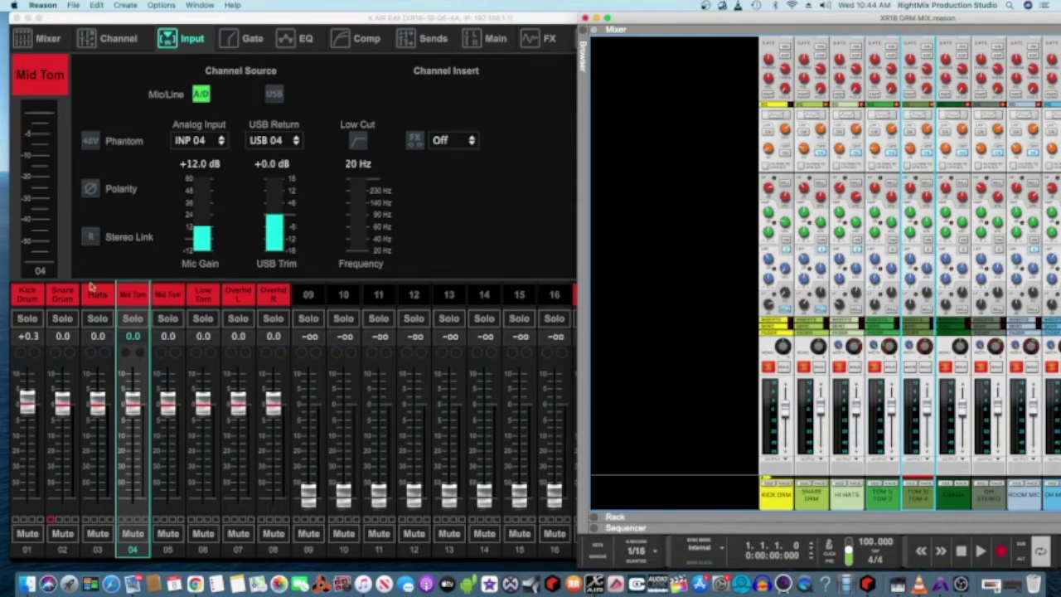
pyautogui.click(167, 297)
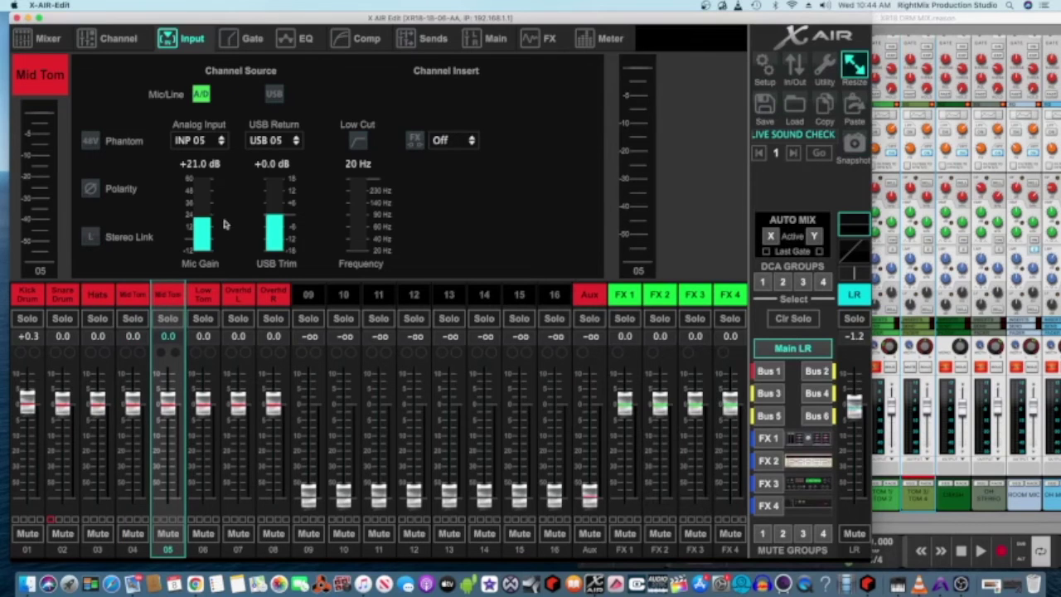
pyautogui.moveTo(213, 219)
pyautogui.moveTo(208, 220); pyautogui.dragTo(207, 239)
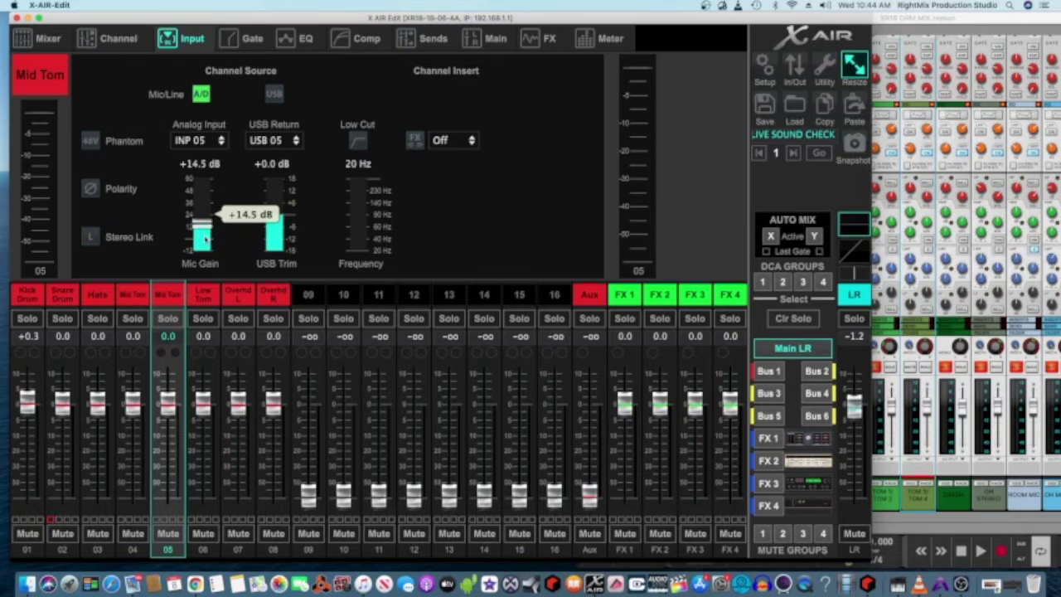
pyautogui.moveTo(206, 239); pyautogui.dragTo(206, 239)
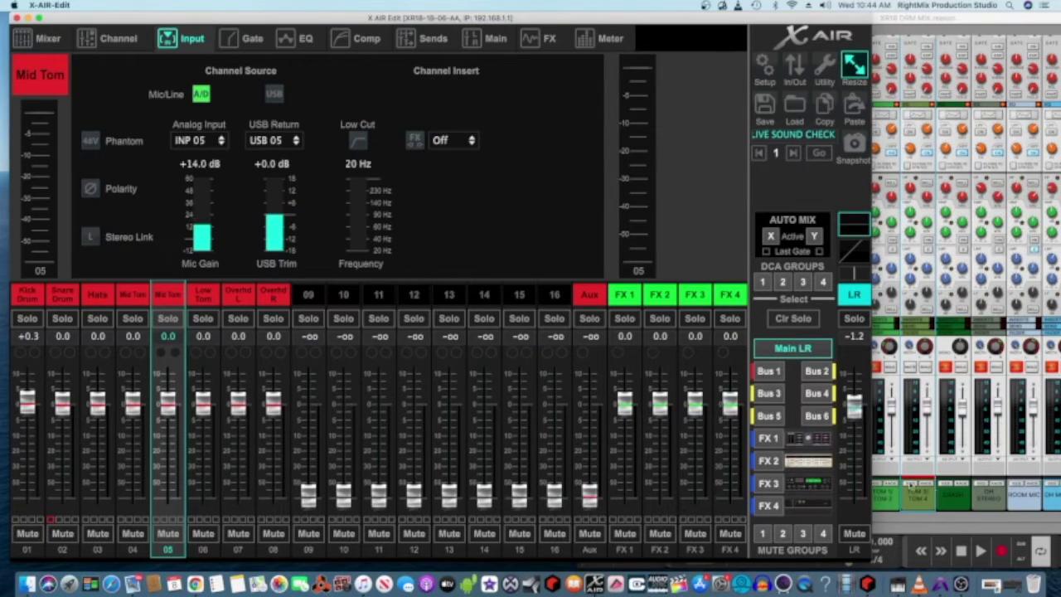
# - Play the TOM 3/TOM 4 track in Reason and lower Mid Tom channel 05's mic gain to +11.5 dB
pyautogui.click(983, 552)
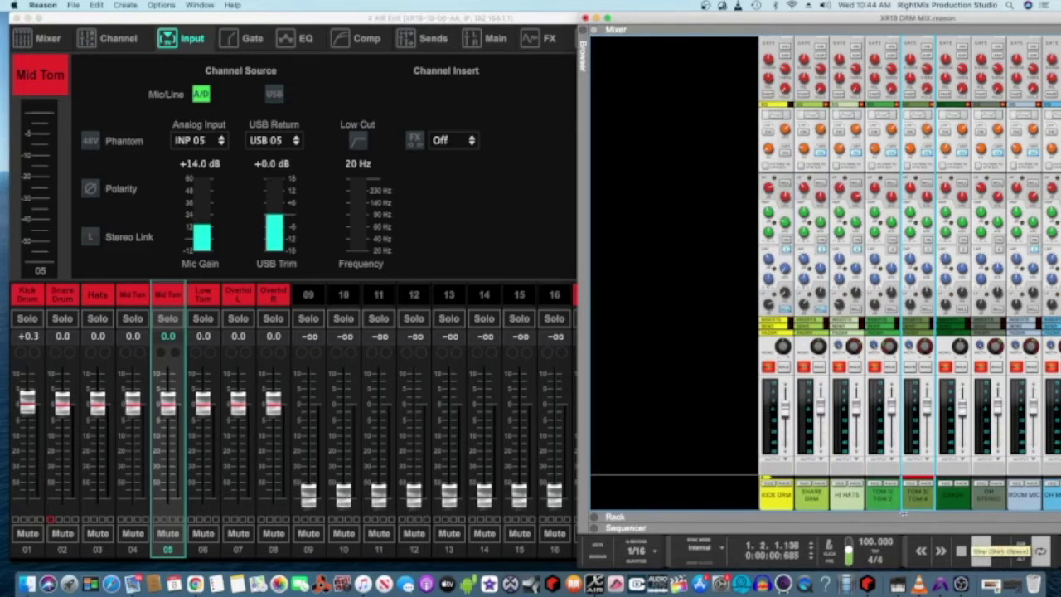
pyautogui.click(526, 232)
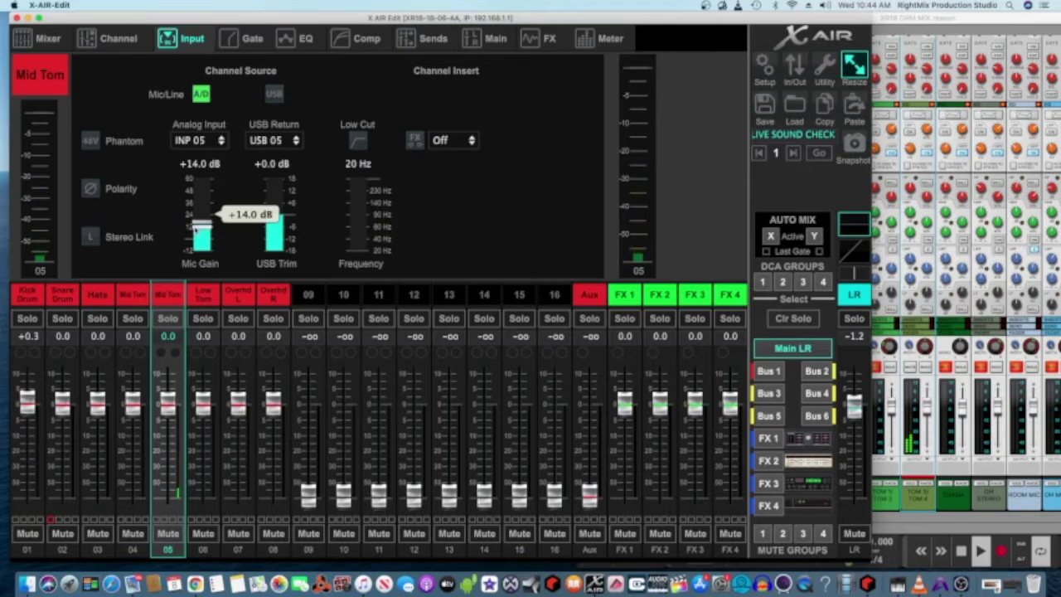
pyautogui.moveTo(201, 230); pyautogui.dragTo(202, 234)
pyautogui.moveTo(202, 233); pyautogui.dragTo(203, 236)
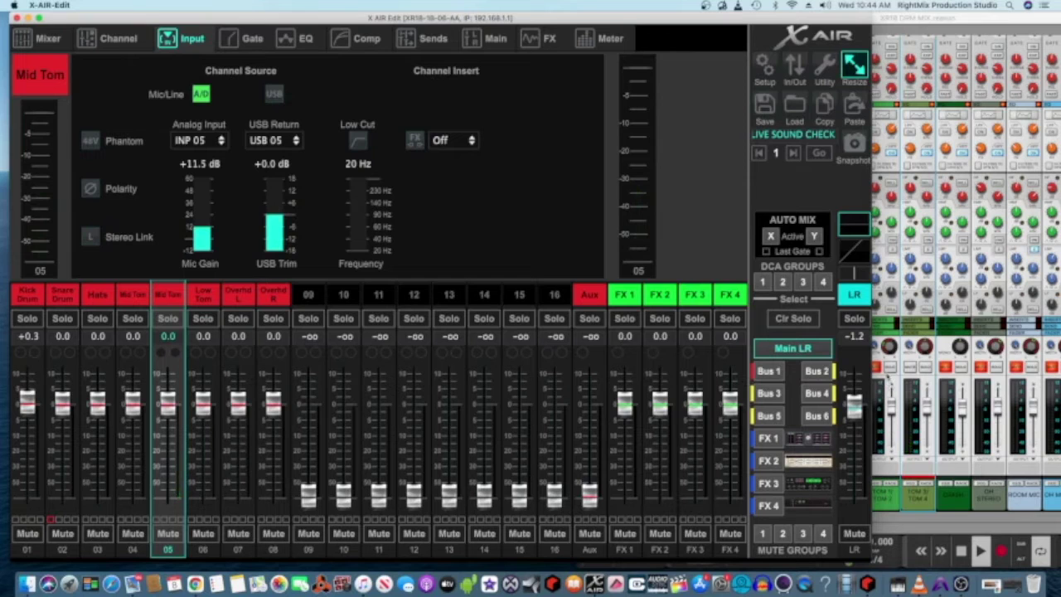
# - Mute the TOM 3/TOM 4 track and return Reason's playback to the start, with the Kick Drum channel selected in X AIR Edit
pyautogui.click(911, 370)
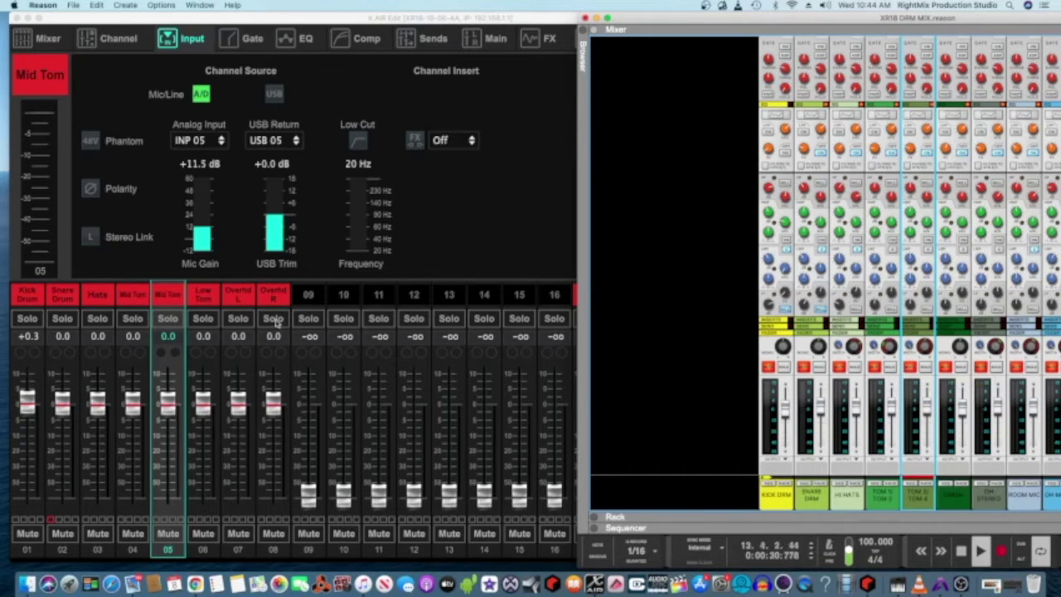
pyautogui.click(30, 297)
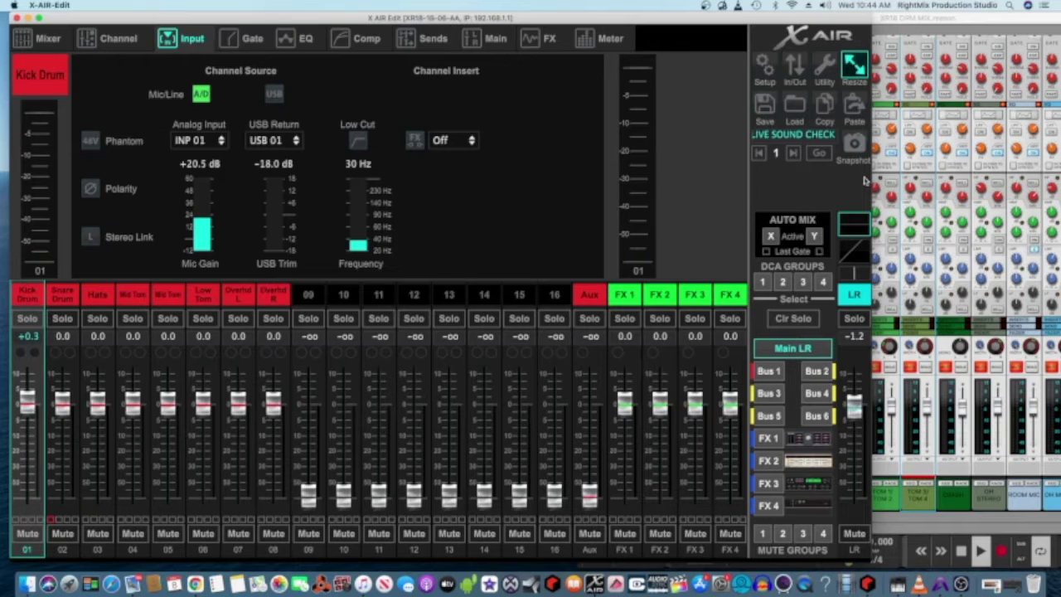
pyautogui.click(962, 554)
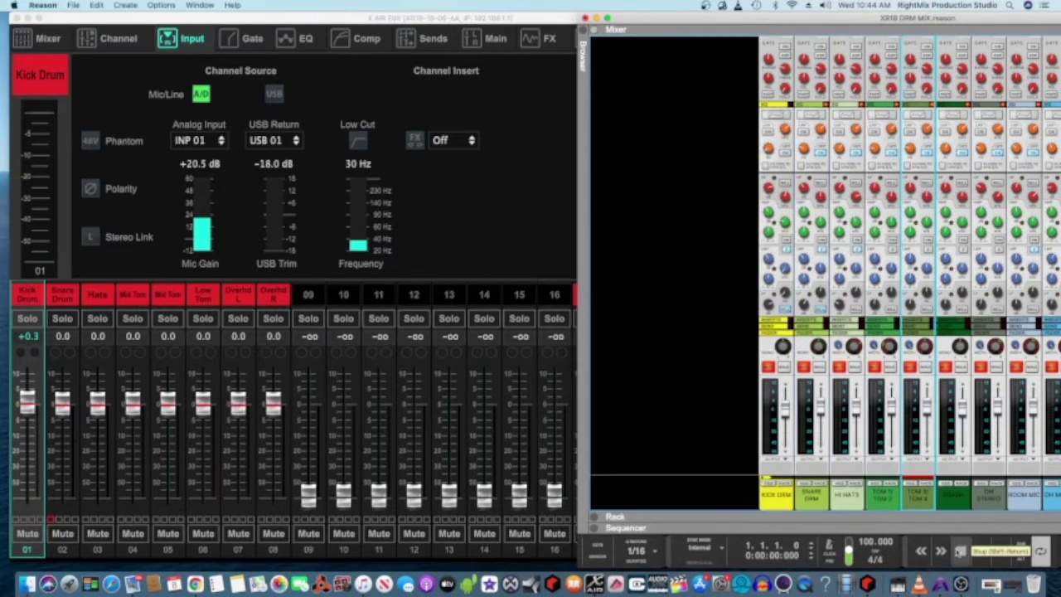
# - Unmute and play the KICK DRM track in Reason to check the Kick Drum channel's input level, muting it again when done
pyautogui.click(779, 376)
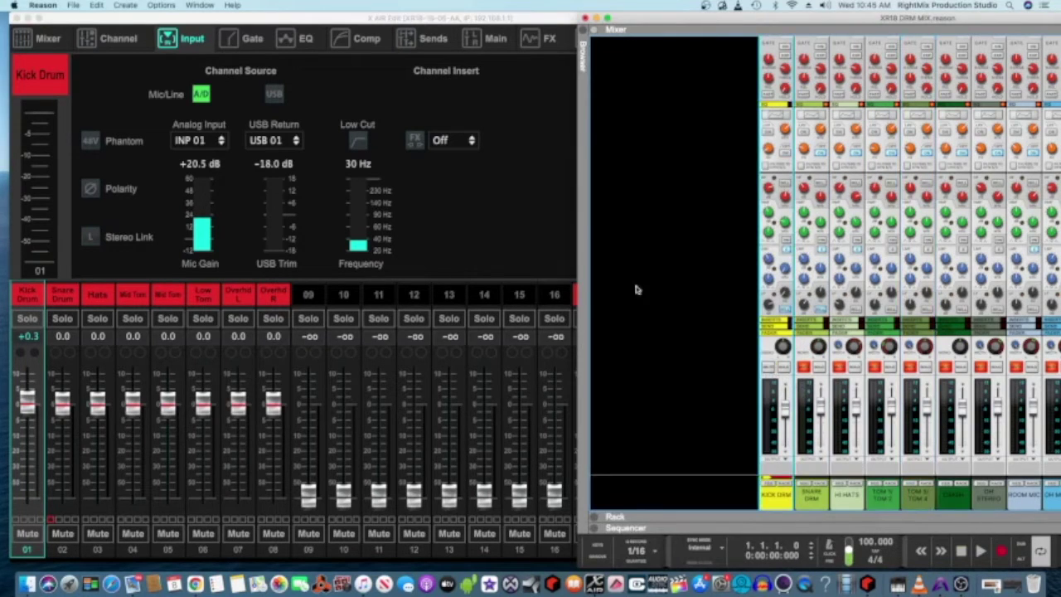
pyautogui.click(981, 550)
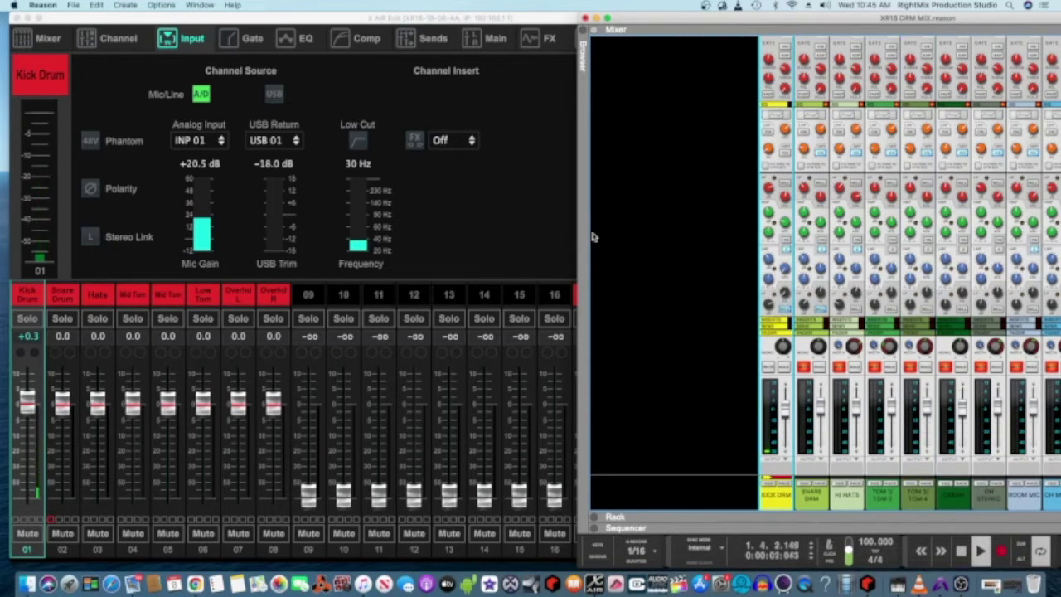
pyautogui.click(542, 228)
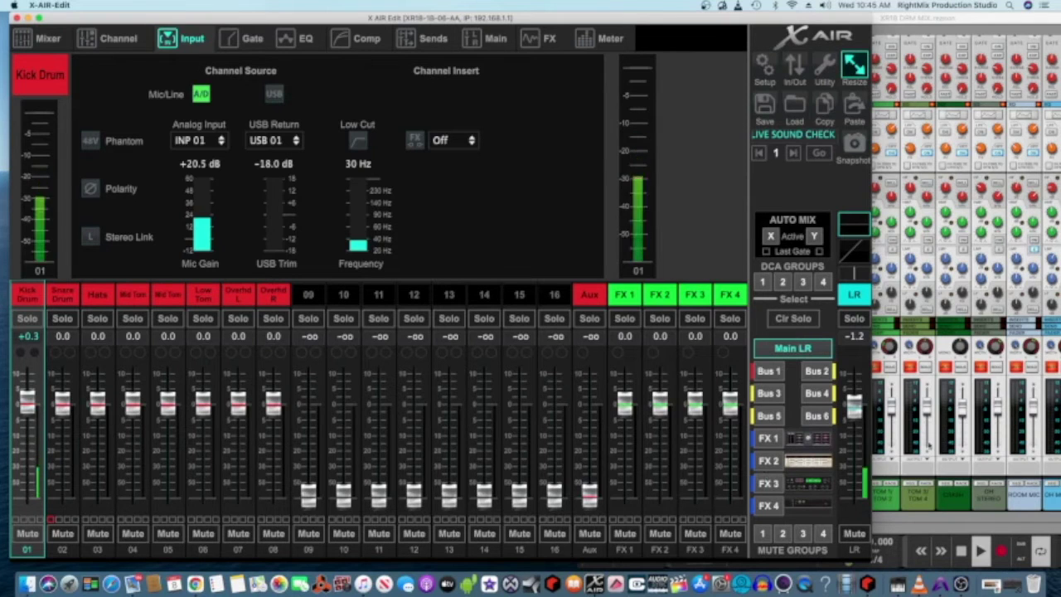
pyautogui.click(952, 537)
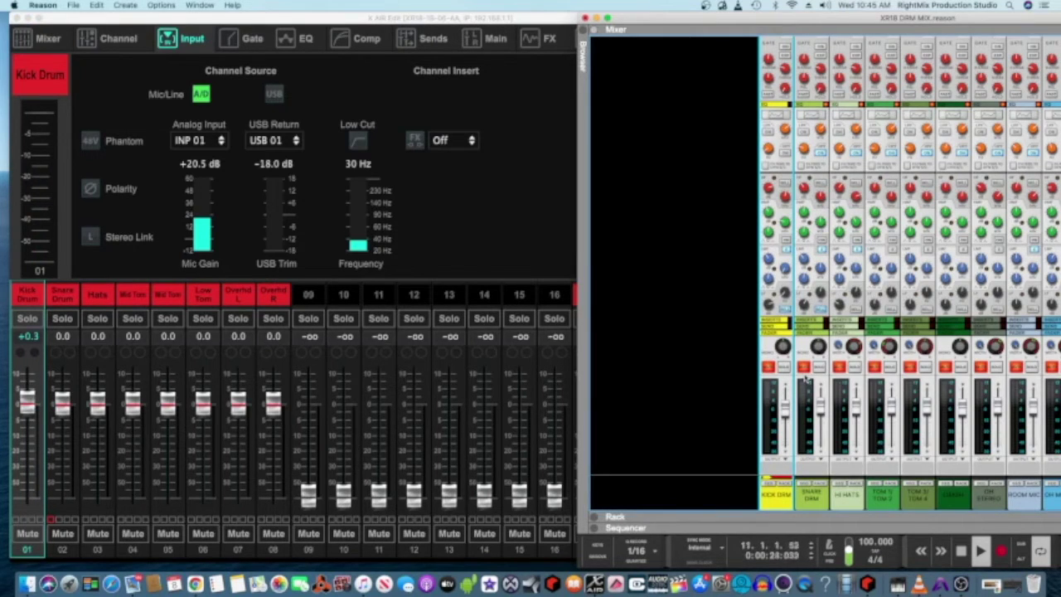
# - Unmute the SNARE DRM track in Reason and lower the Snare Drum channel's mic gain to +15.5 dB in X AIR Edit
pyautogui.click(805, 377)
pyautogui.click(488, 229)
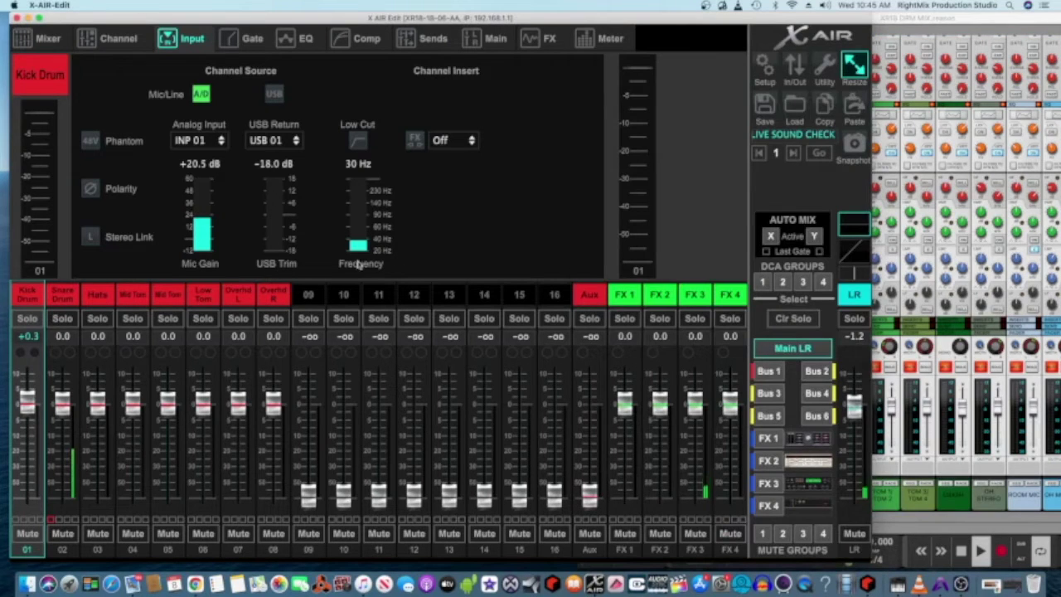
pyautogui.click(64, 297)
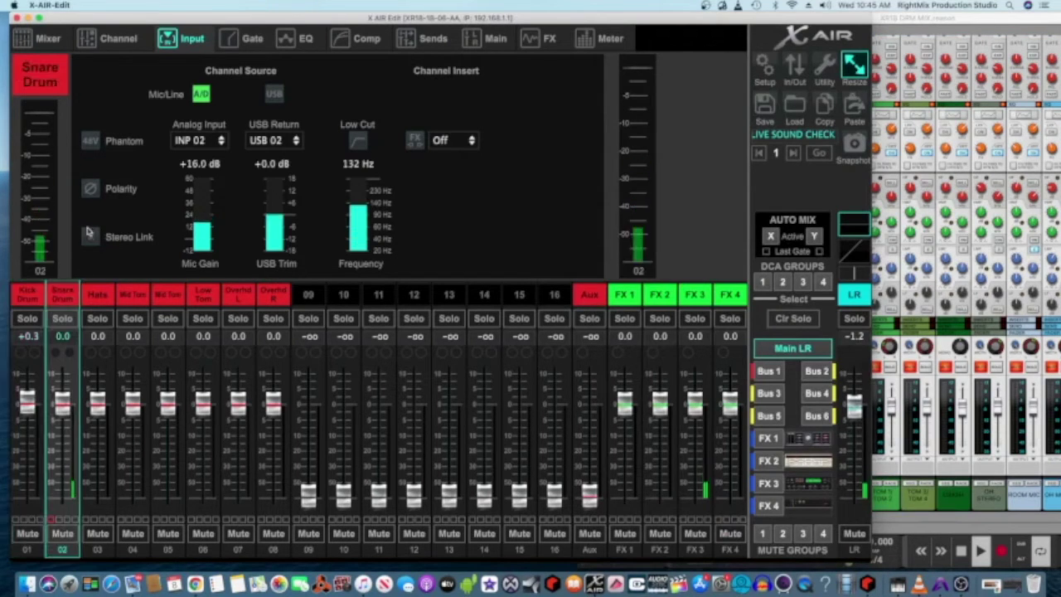
pyautogui.moveTo(201, 224)
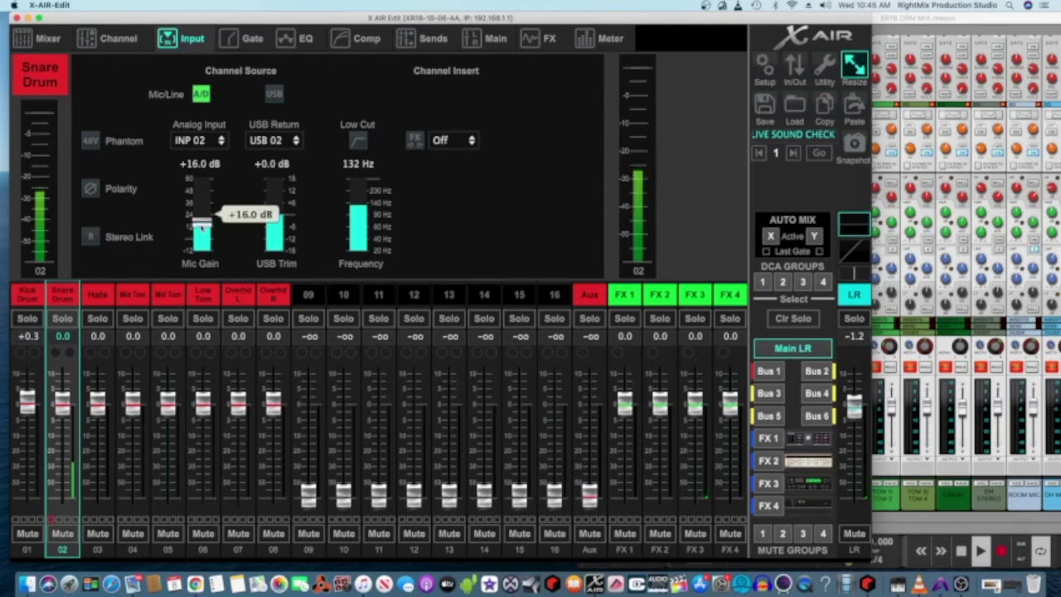
pyautogui.scroll(-1, 202, 224)
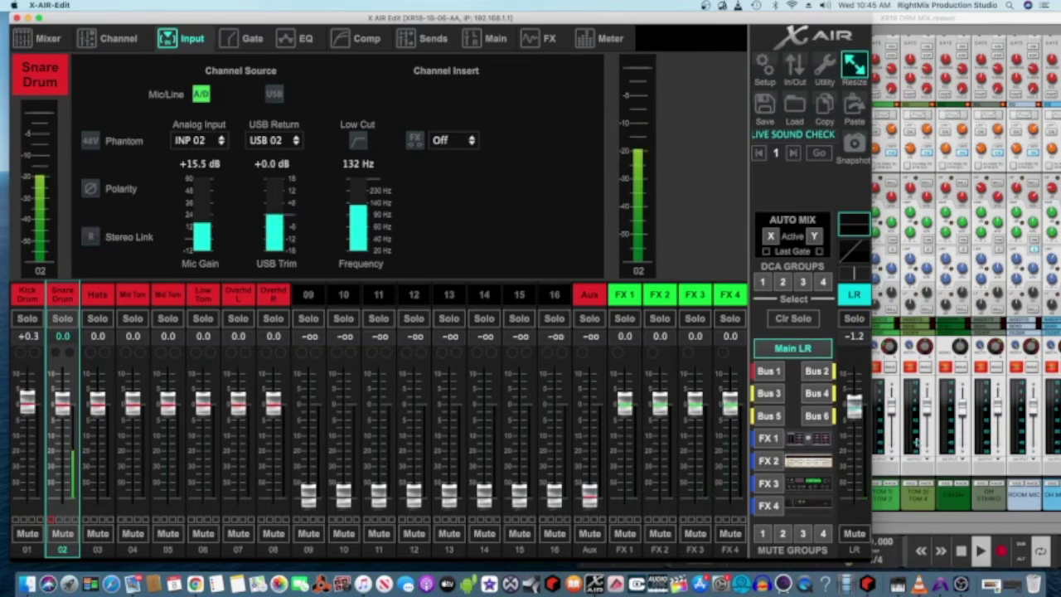
# - Mute the SNARE DRM track in Reason's mixer
pyautogui.click(1001, 470)
pyautogui.rightClick(970, 448)
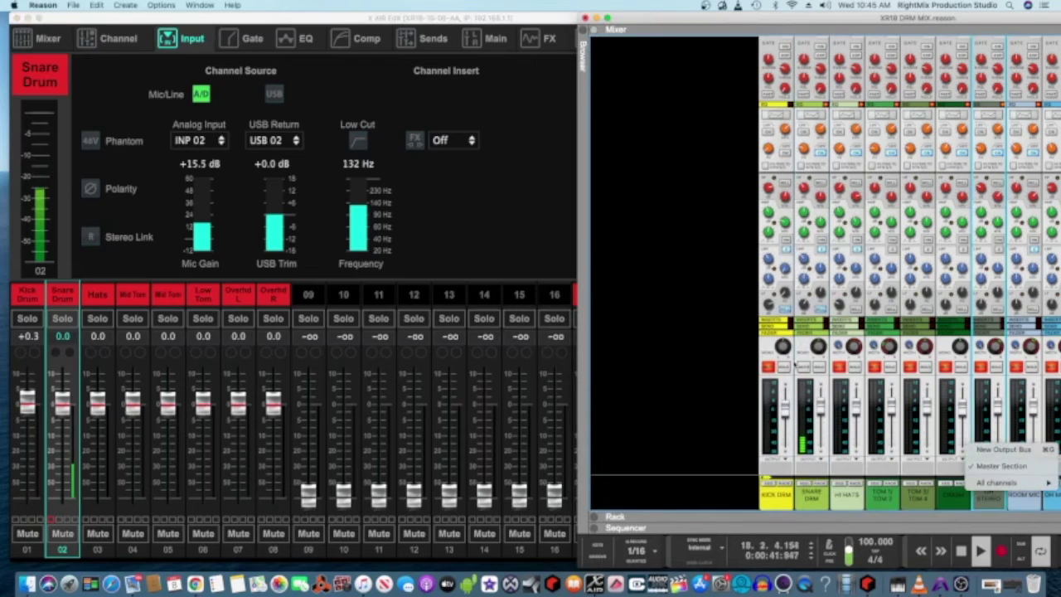
pyautogui.click(770, 353)
pyautogui.click(816, 364)
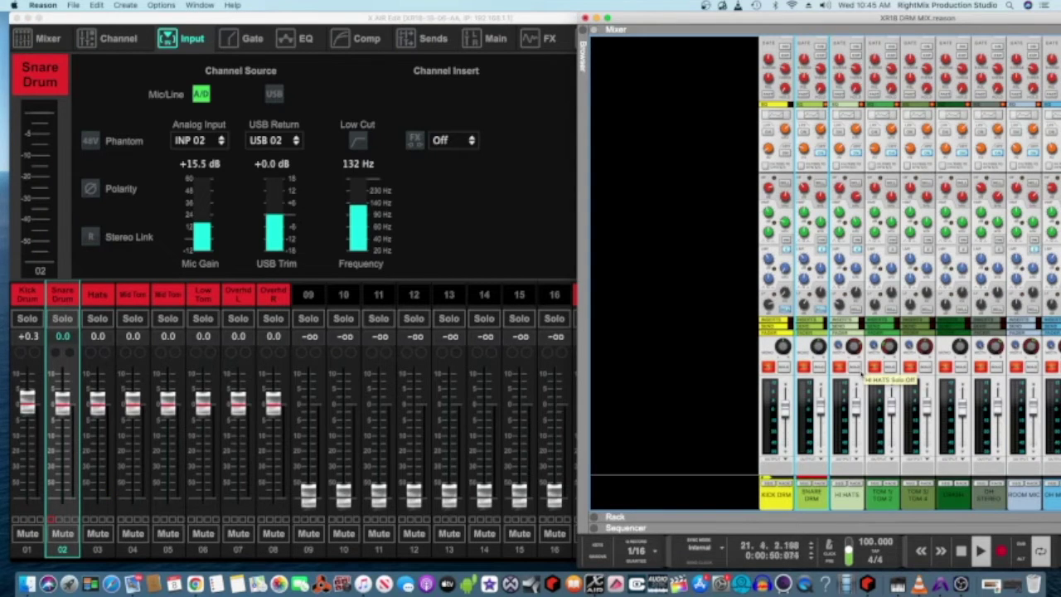
# - Select the Hats channel in X AIR Edit and unmute the HI HATS track in Reason's mixer
pyautogui.click(93, 294)
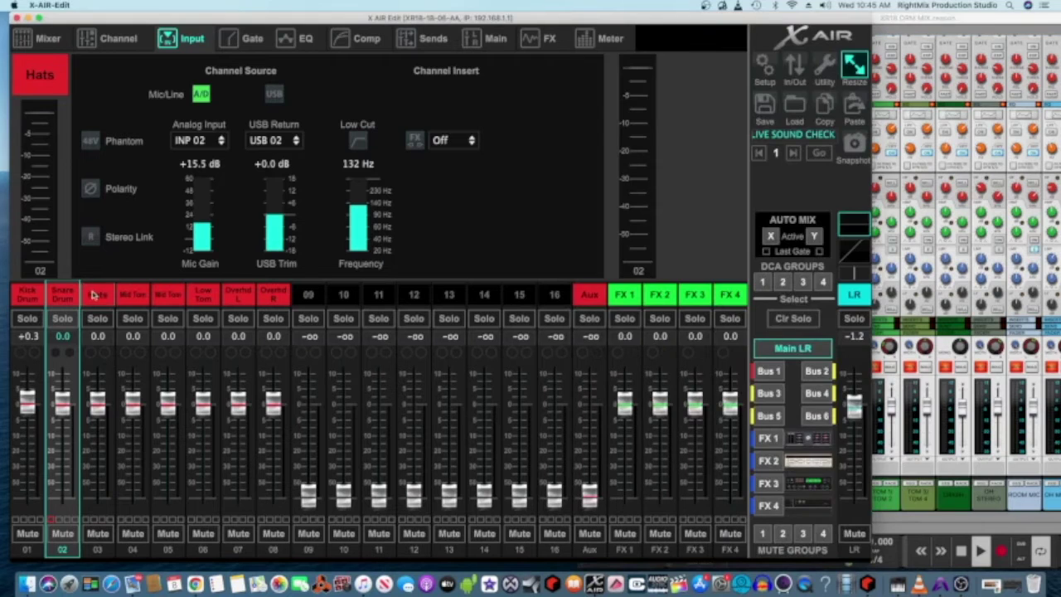
pyautogui.click(93, 294)
pyautogui.rightClick(913, 477)
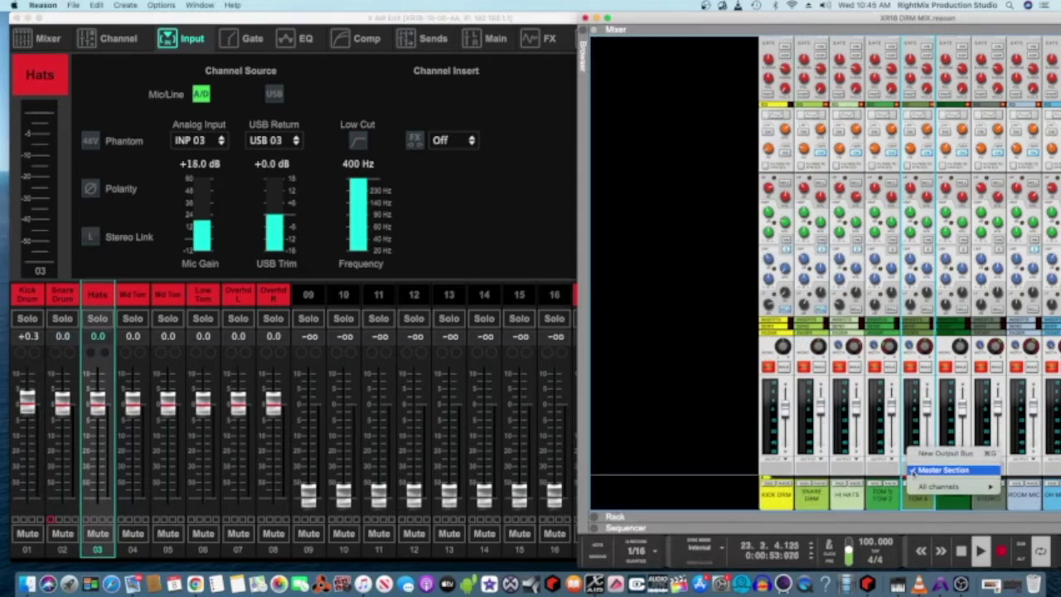
pyautogui.click(846, 369)
pyautogui.click(845, 369)
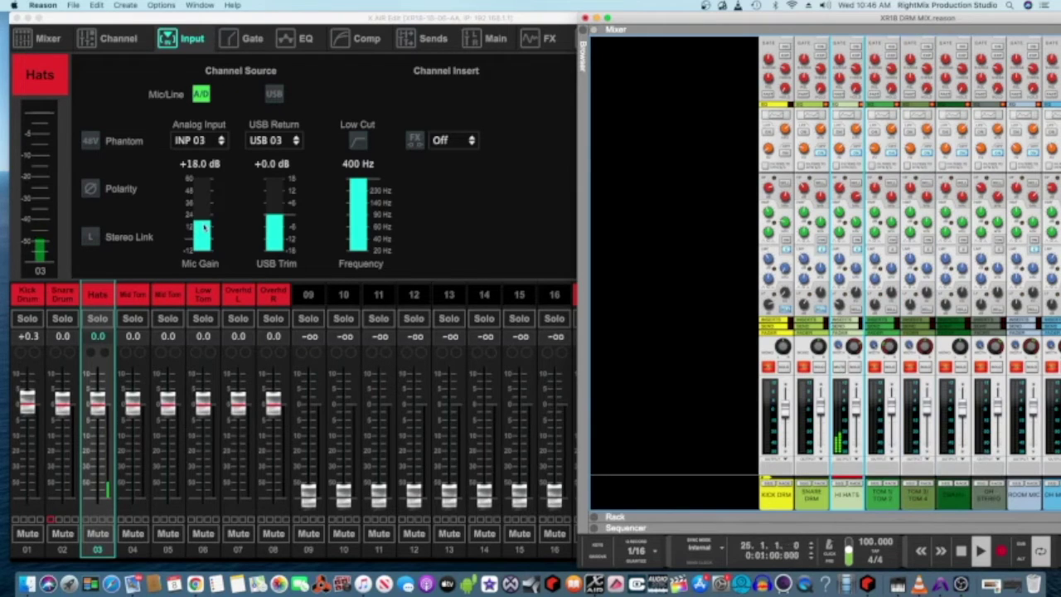
# - Set the Hats channel's mic gain to +19.5 dB and stop playback in Reason
pyautogui.moveTo(202, 222); pyautogui.dragTo(203, 213)
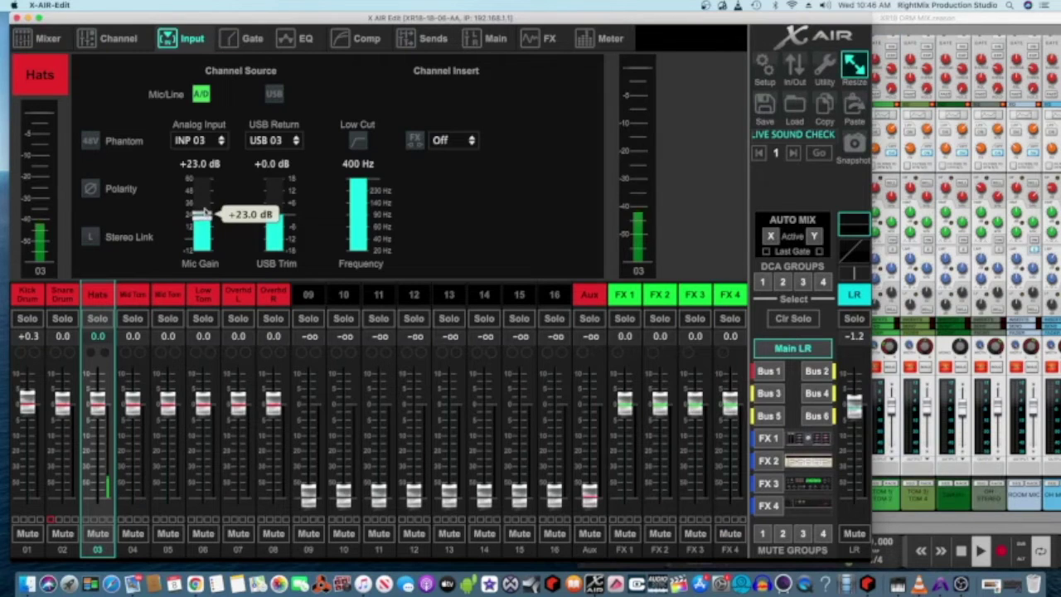
pyautogui.moveTo(205, 214); pyautogui.dragTo(214, 219)
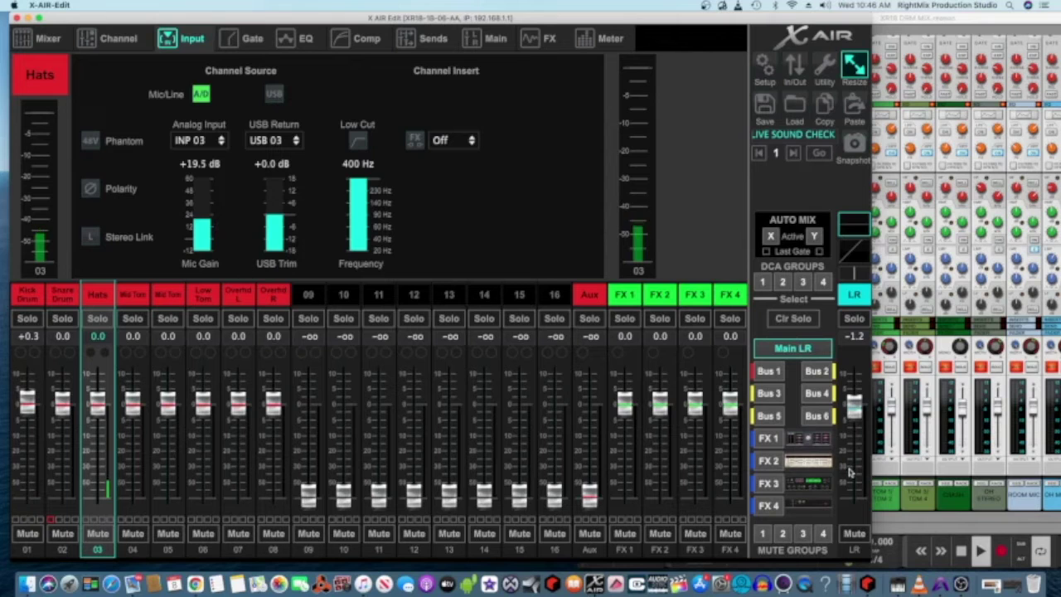
pyautogui.click(967, 557)
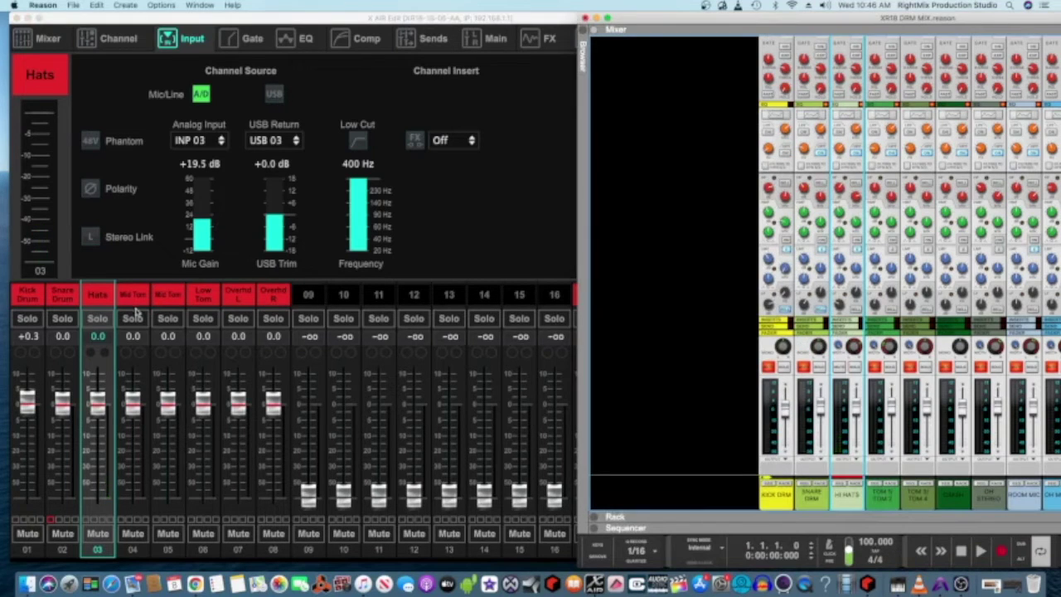
# - Select Mid Tom channel 04 in X AIR Edit, then unmute and play the TOM 1/TOM 2 track in Reason with the sequencer shown
pyautogui.click(140, 304)
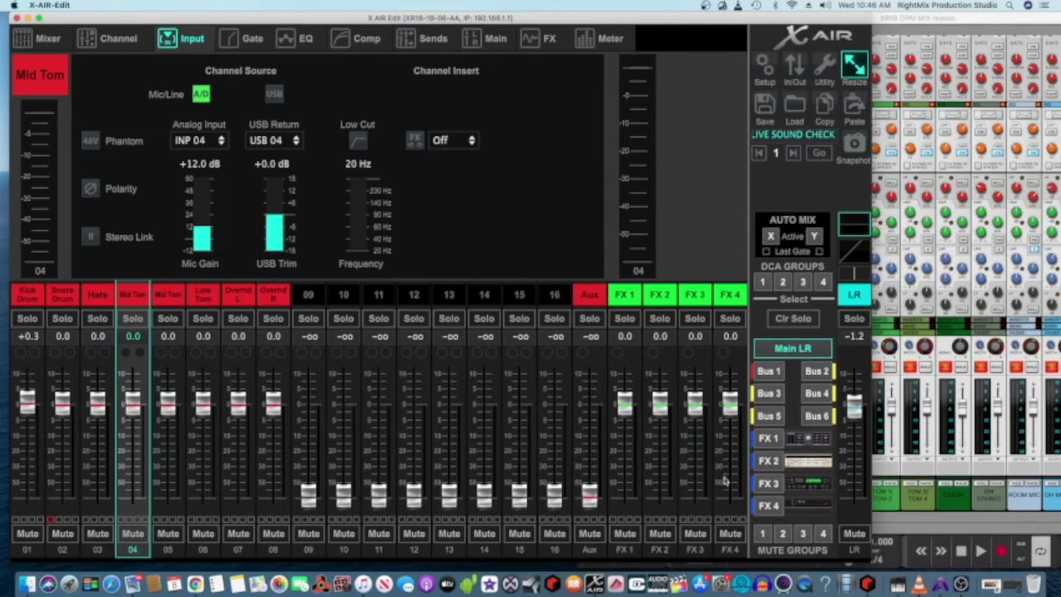
pyautogui.click(941, 521)
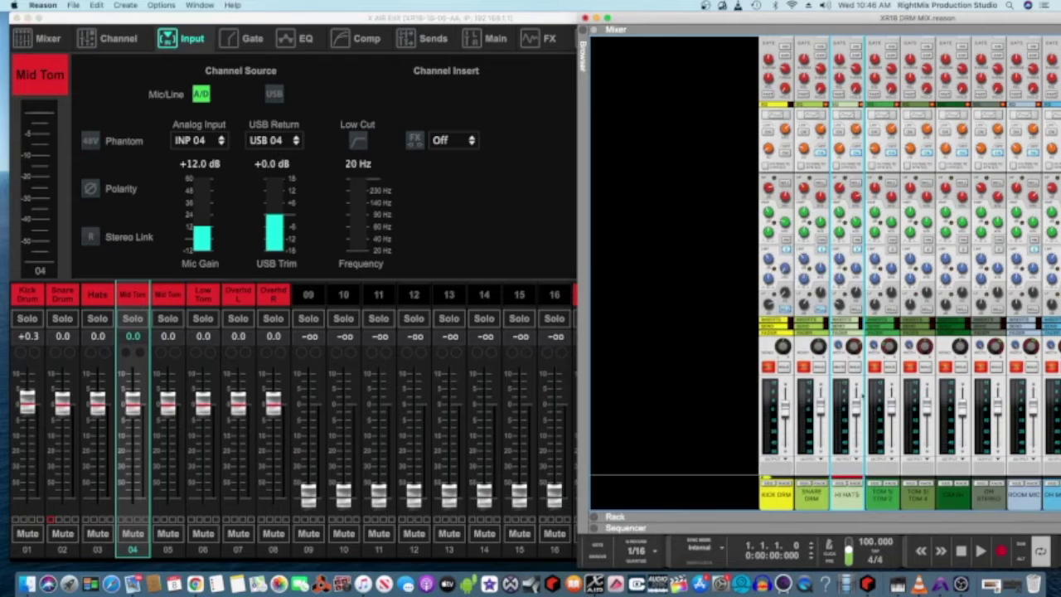
pyautogui.click(872, 367)
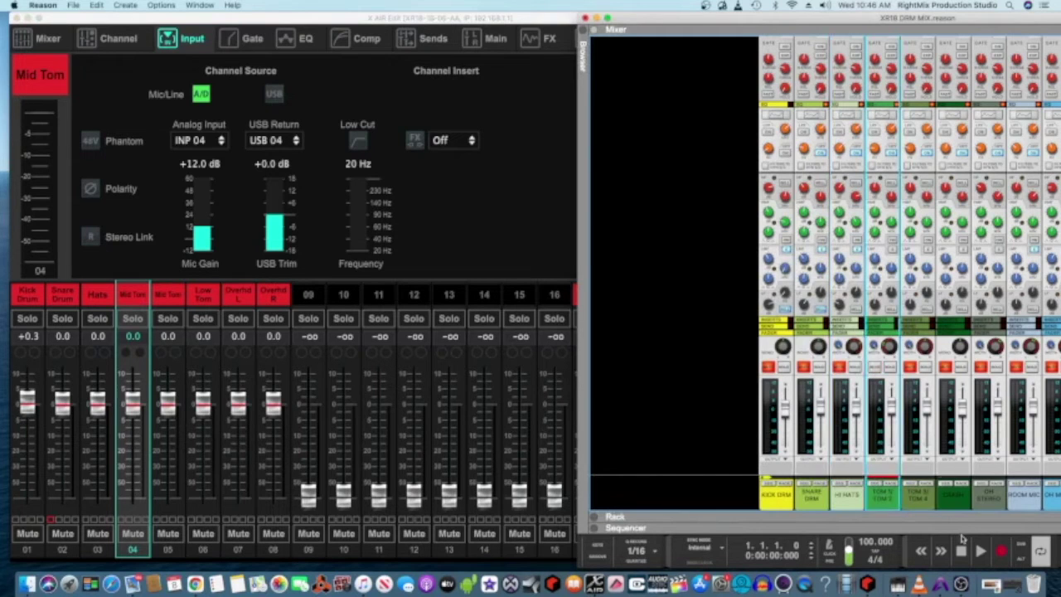
pyautogui.click(980, 551)
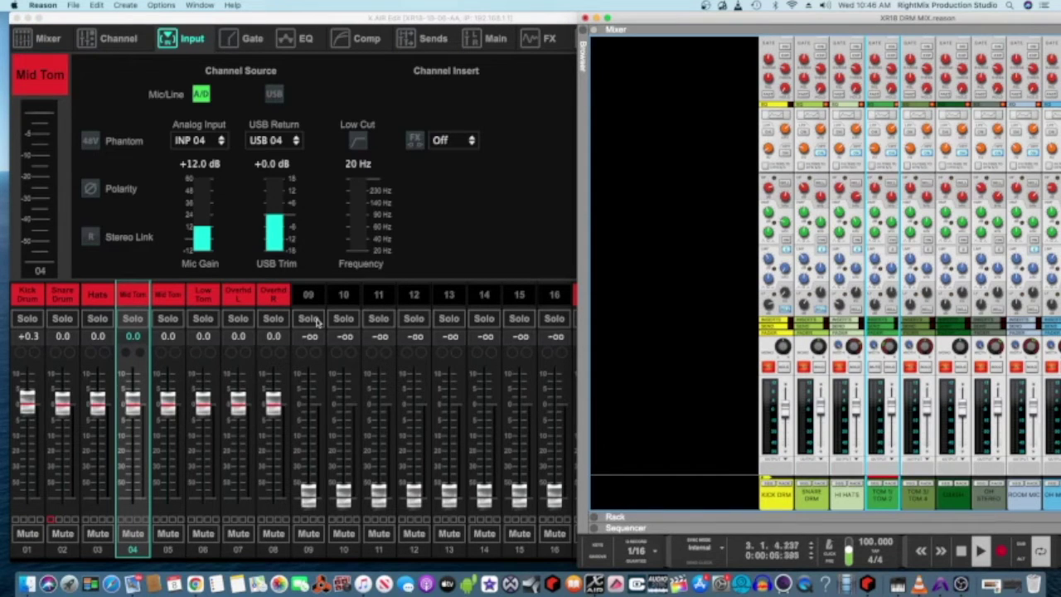
pyautogui.press('F7')
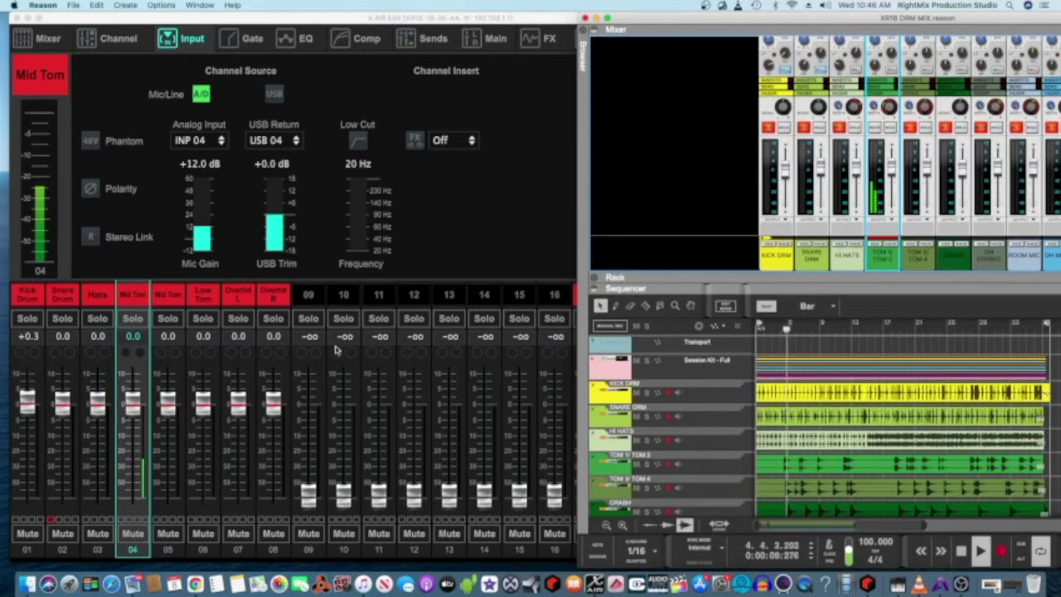
# - Lower the mic gain of Mid Tom channel 04 to +9.0 dB in X AIR Edit and stop Reason's playback
pyautogui.moveTo(201, 238); pyautogui.dragTo(202, 239)
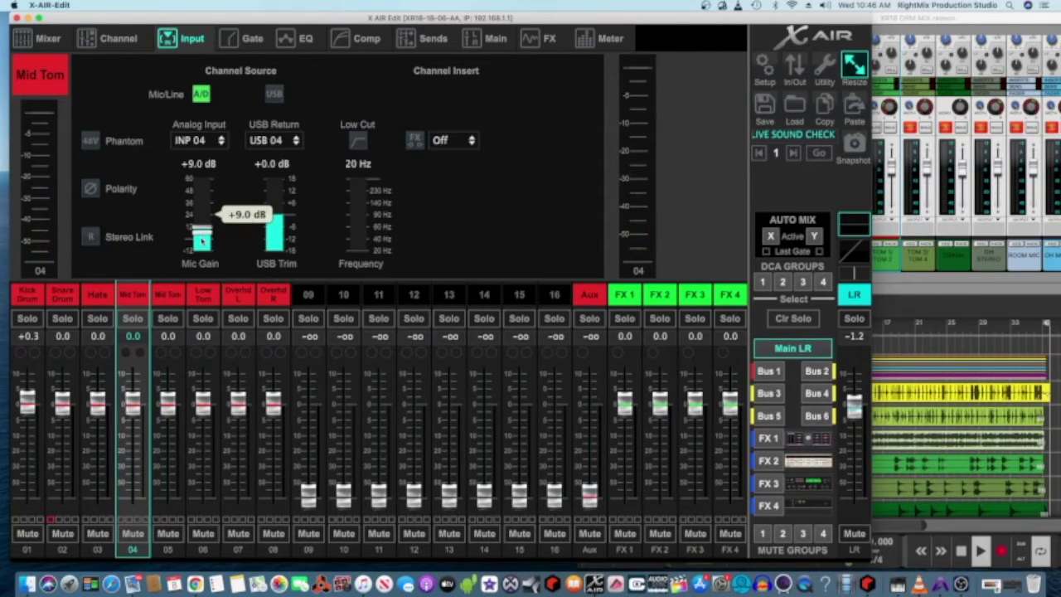
pyautogui.moveTo(203, 239); pyautogui.dragTo(202, 239)
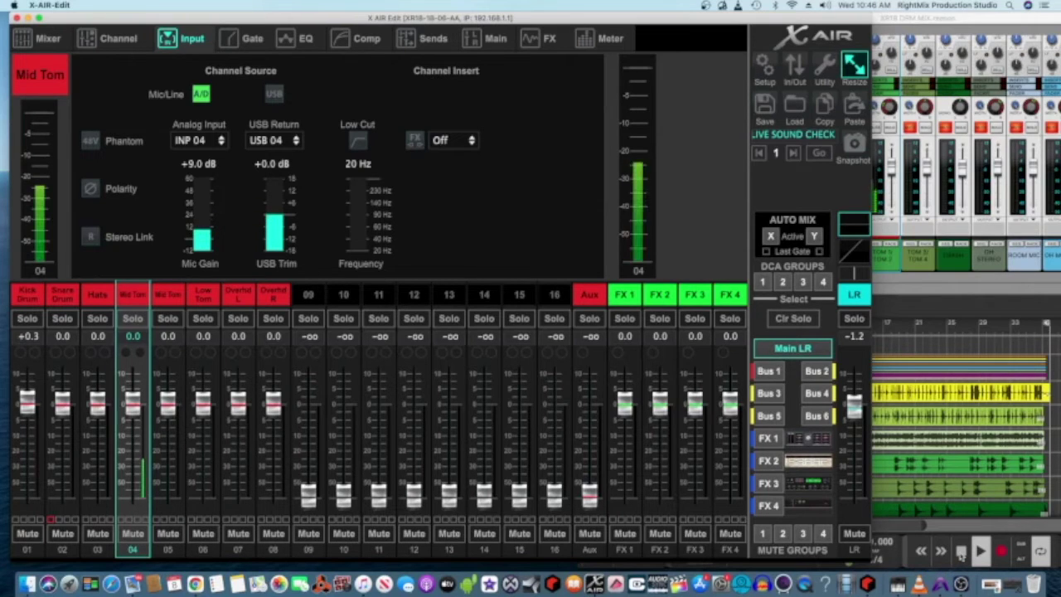
pyautogui.click(961, 554)
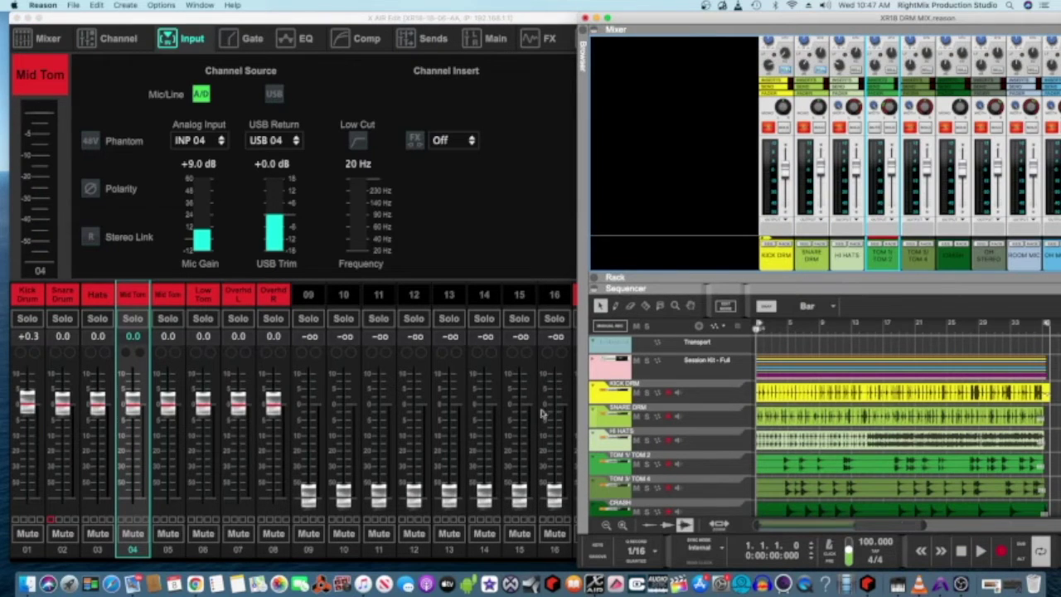
# - Examine the mic gain settings of the drum channels in X AIR Edit one by one, from Kick Drum to Low Tom
pyautogui.click(27, 300)
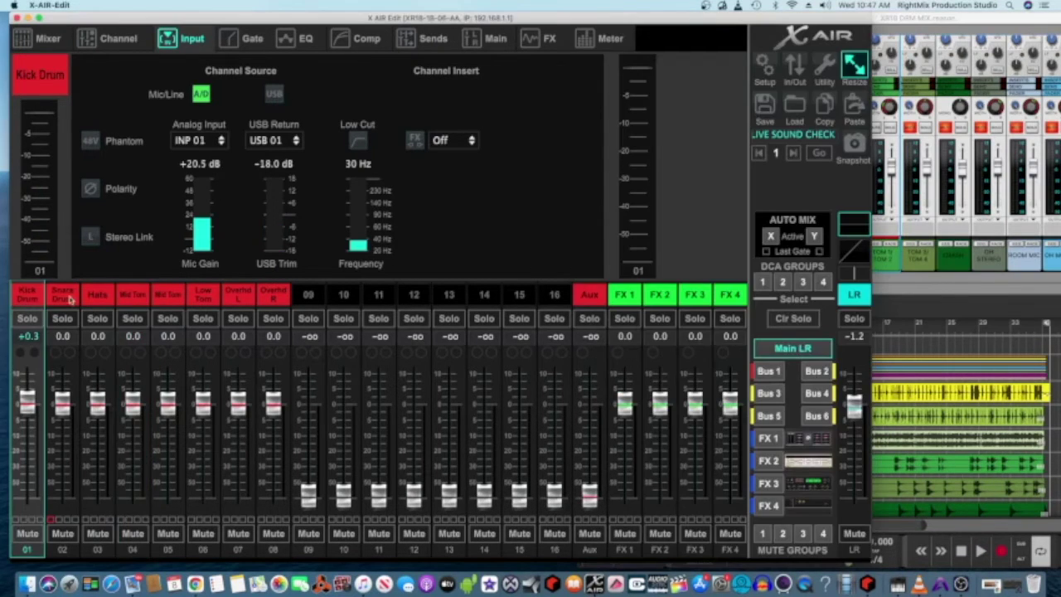
pyautogui.moveTo(200, 224)
pyautogui.click(67, 293)
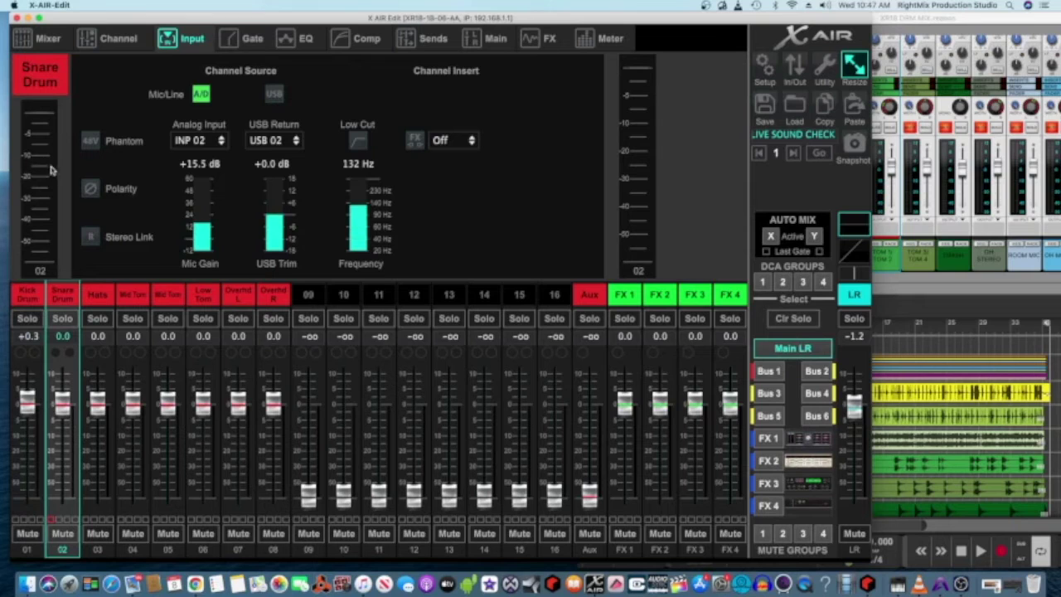
pyautogui.click(105, 295)
pyautogui.moveTo(204, 225)
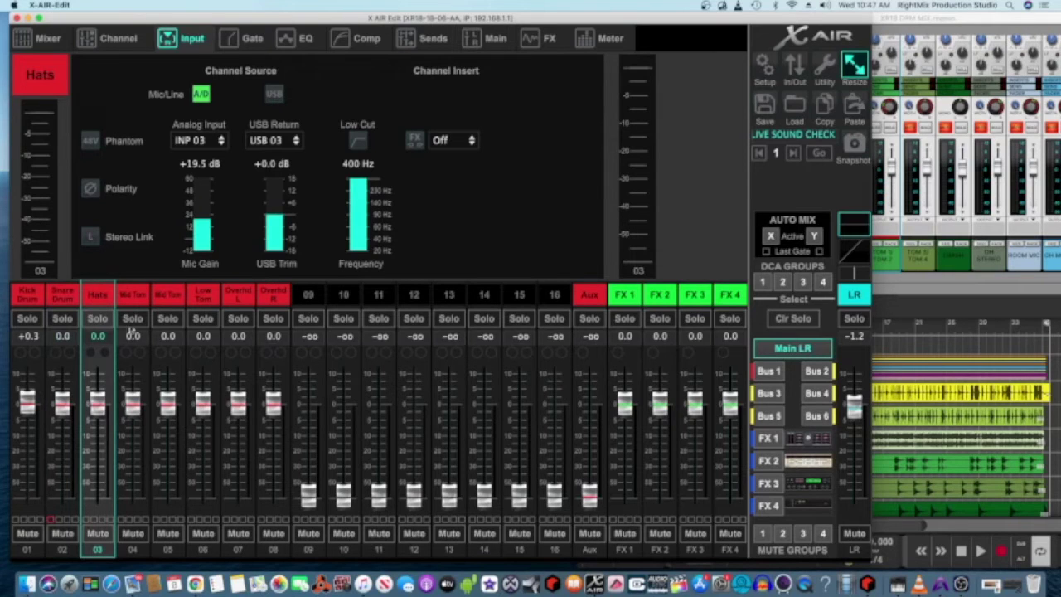
pyautogui.click(131, 294)
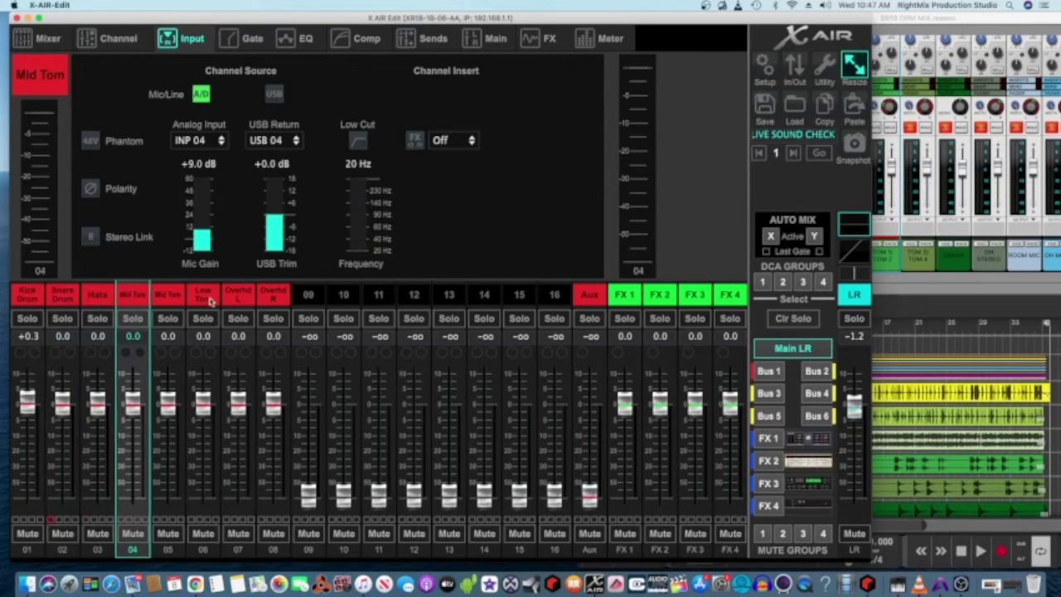
pyautogui.click(181, 296)
pyautogui.click(199, 299)
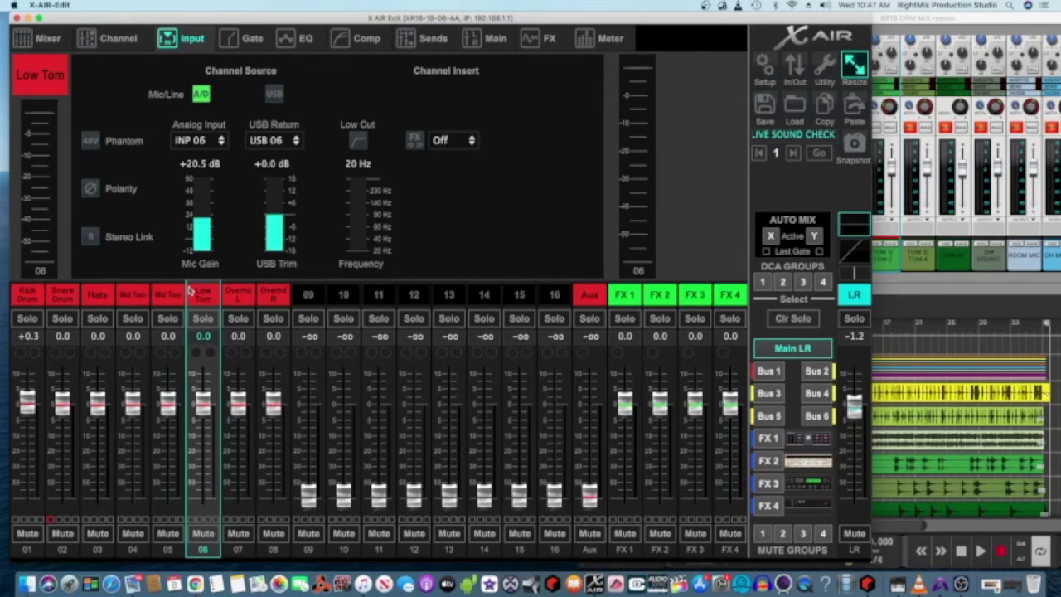
# - Recheck the Kick Drum and Snare Drum mic gains, and lower the Hats channel's mic gain to +8.5 dB
pyautogui.click(39, 303)
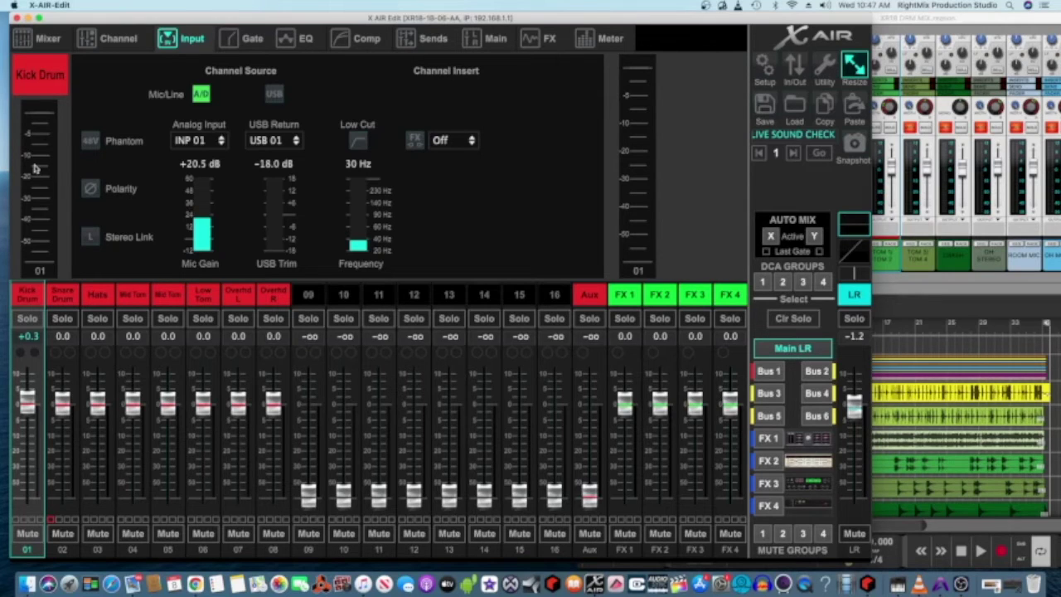
pyautogui.click(62, 295)
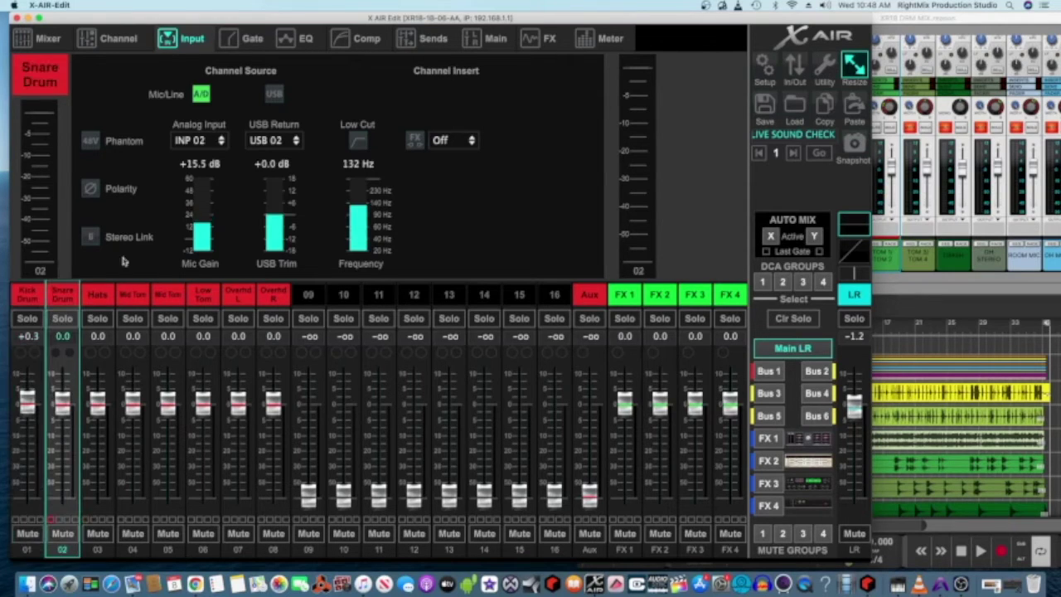
pyautogui.moveTo(208, 214)
pyautogui.click(103, 295)
pyautogui.moveTo(205, 220); pyautogui.dragTo(206, 253)
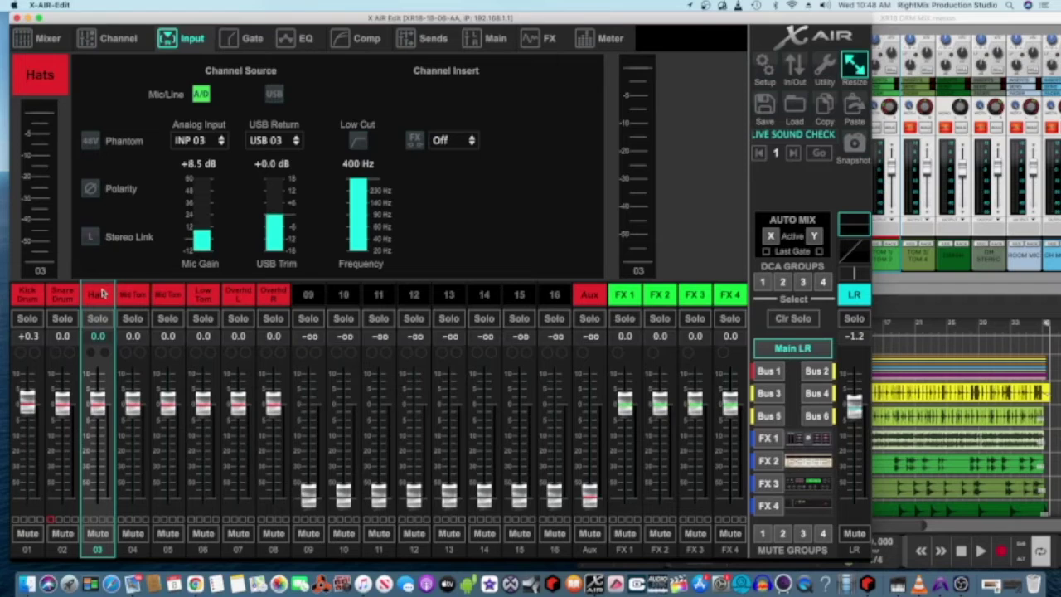
# - Compare the mic gains of the Kick Drum, Snare Drum, Hats and both Mid Tom channels
pyautogui.click(26, 296)
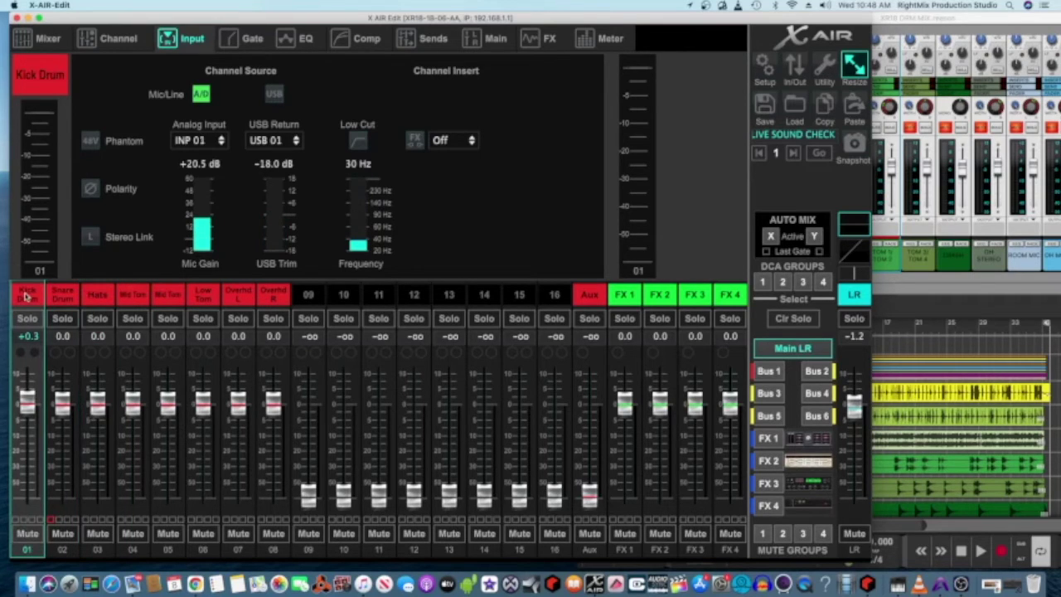
pyautogui.click(56, 297)
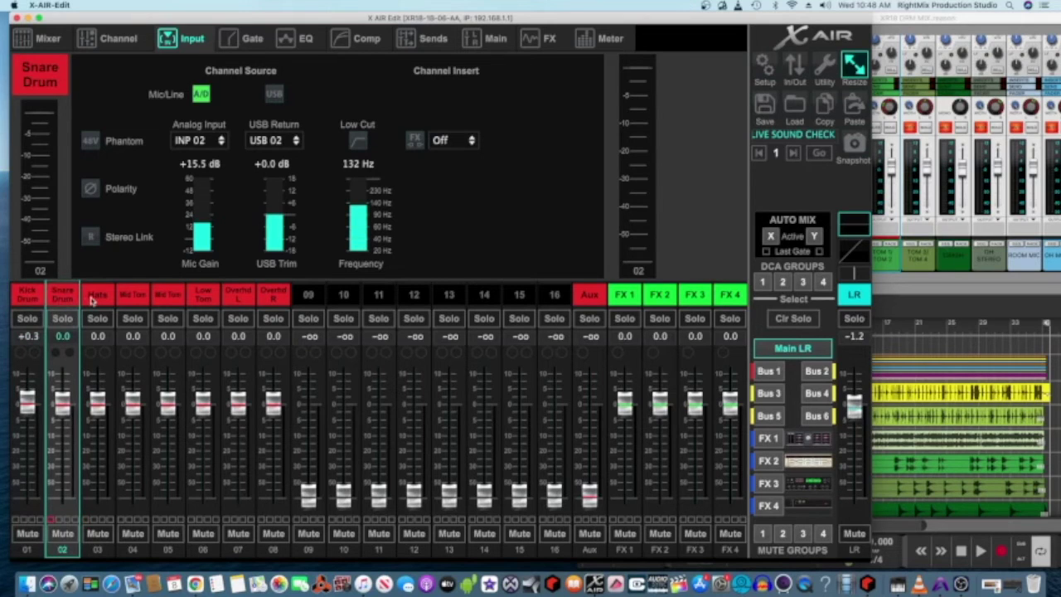
pyautogui.click(93, 298)
pyautogui.click(131, 299)
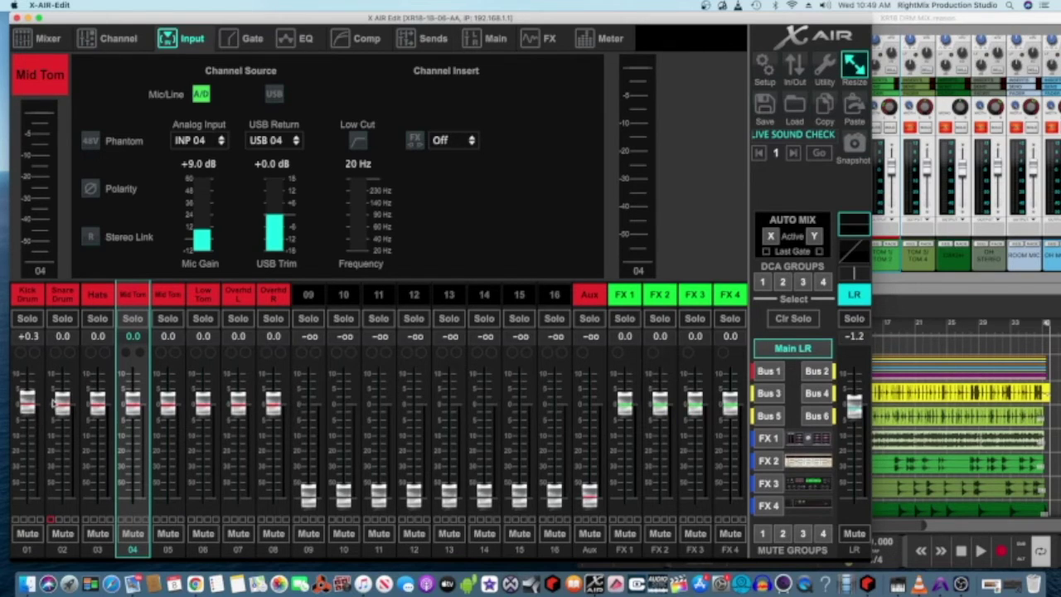
pyautogui.moveTo(200, 226)
pyautogui.click(37, 293)
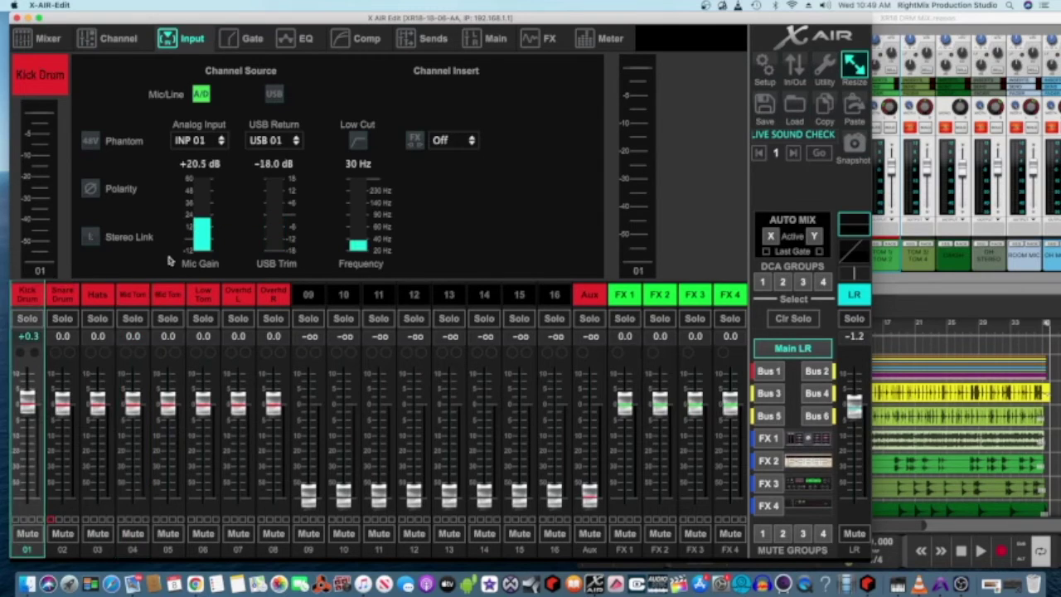
pyautogui.click(66, 298)
pyautogui.click(98, 298)
pyautogui.click(132, 296)
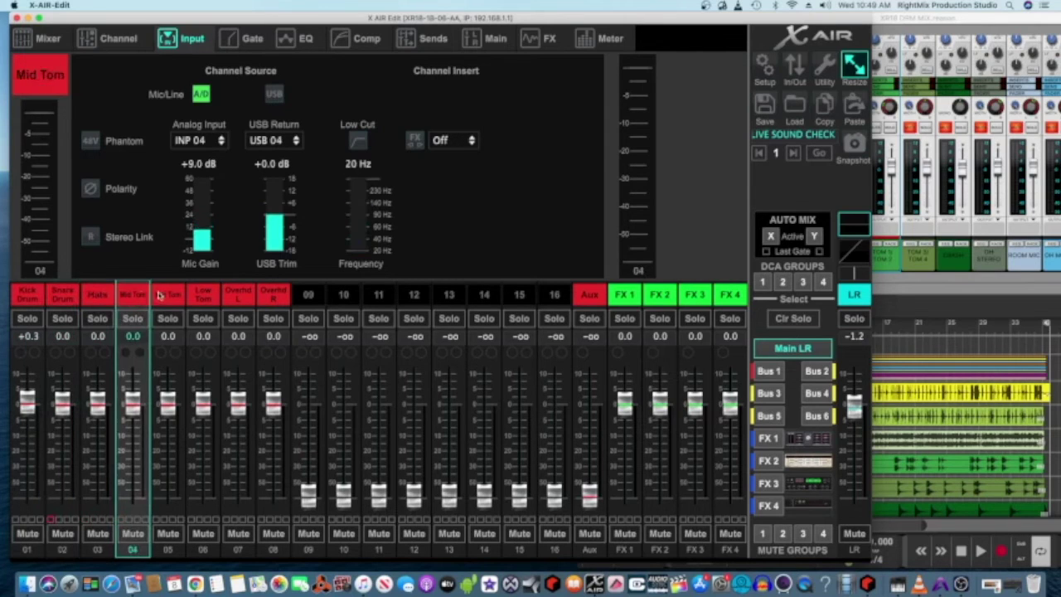
pyautogui.click(168, 297)
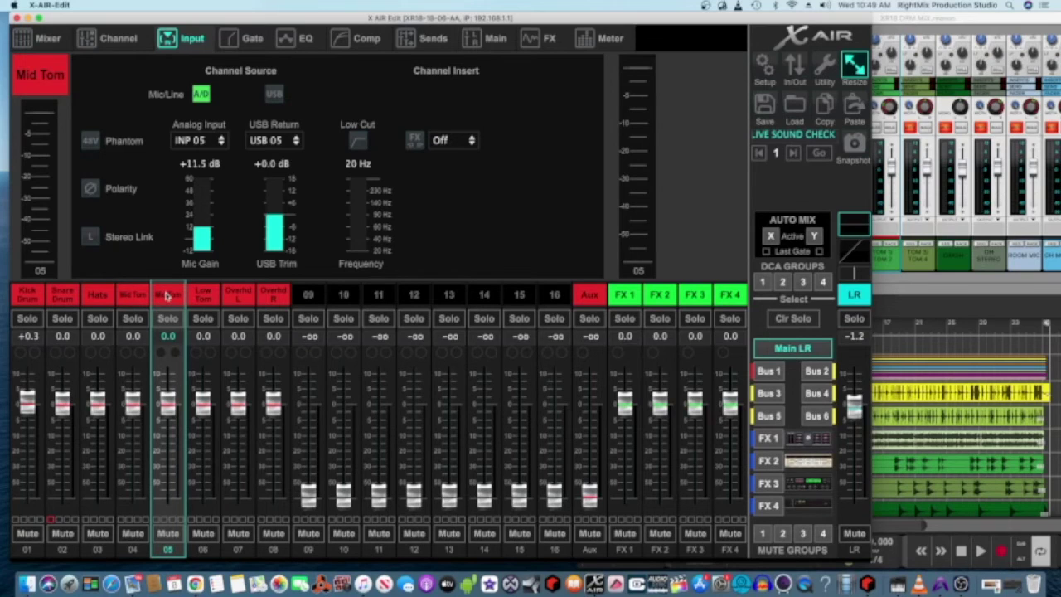
# - Review the input settings of the Kick Drum, Hats and Mid Tom 04 channels again
pyautogui.click(33, 293)
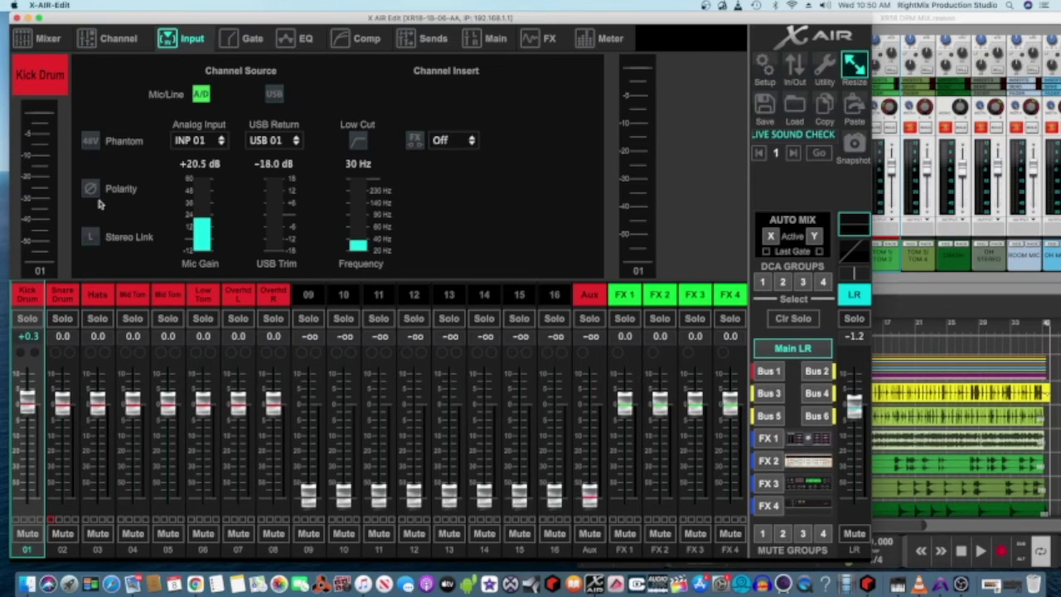
pyautogui.click(140, 294)
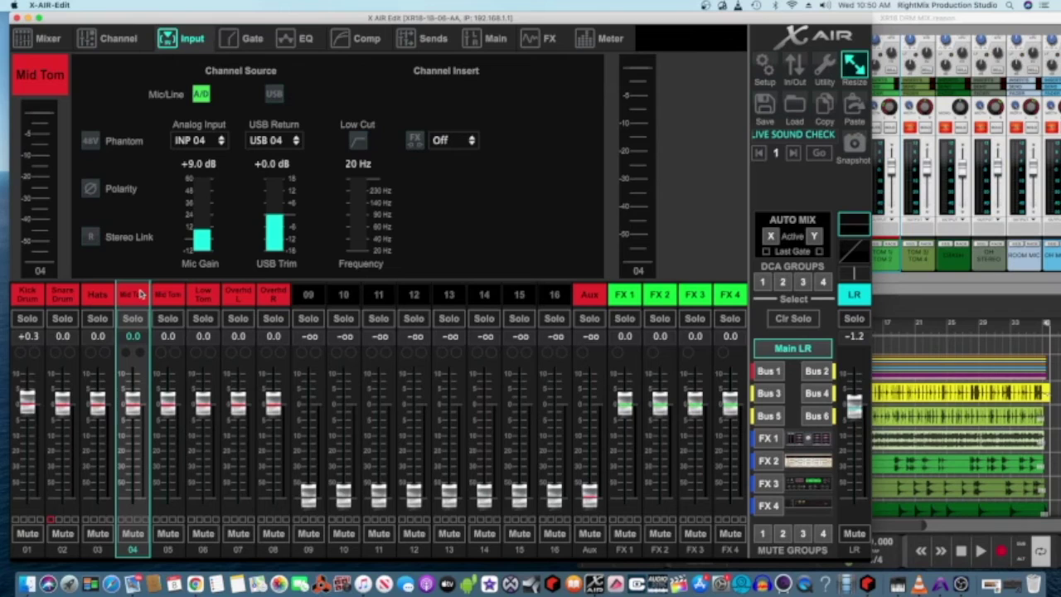
pyautogui.click(26, 295)
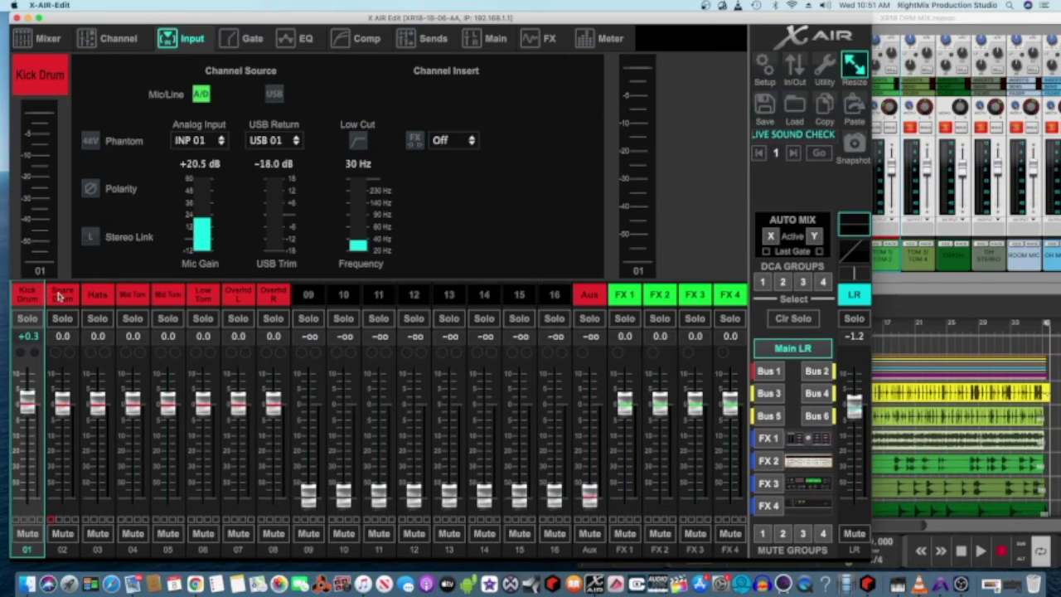
pyautogui.click(97, 297)
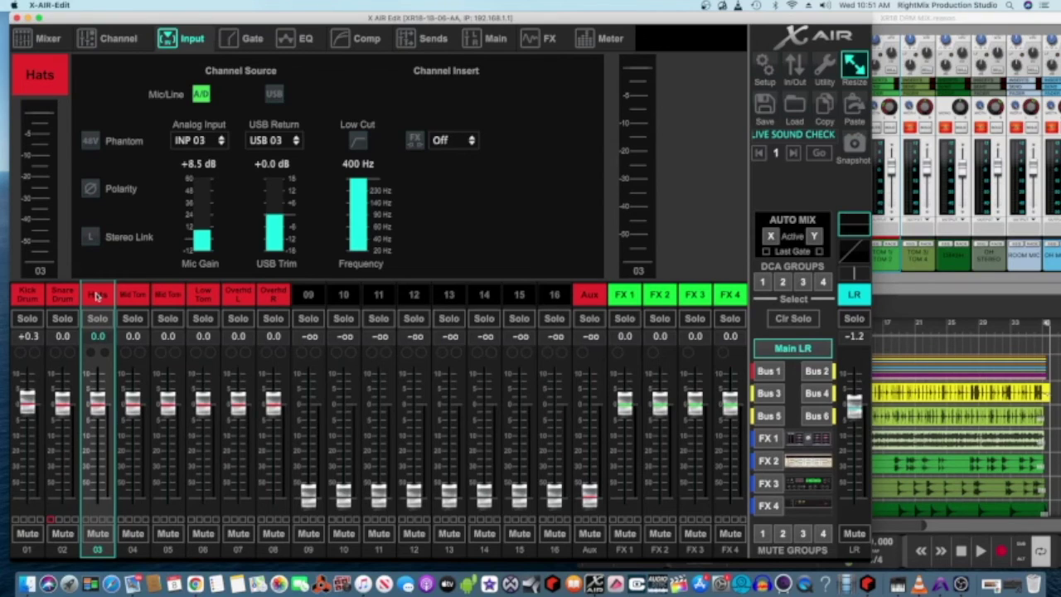
pyautogui.click(139, 298)
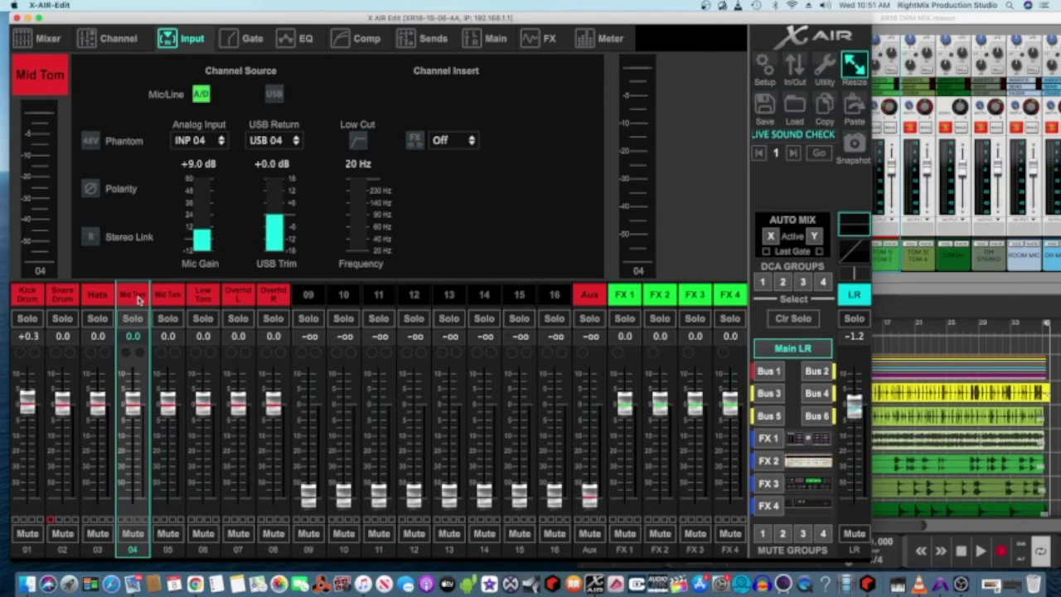
# - Lower the Kick Drum channel's fader slightly to +0.2 dB
pyautogui.moveTo(281, 229)
pyautogui.moveTo(26, 398)
pyautogui.mouseDown()
pyautogui.moveTo(27, 370)
pyautogui.moveTo(27, 399)
pyautogui.mouseUp()
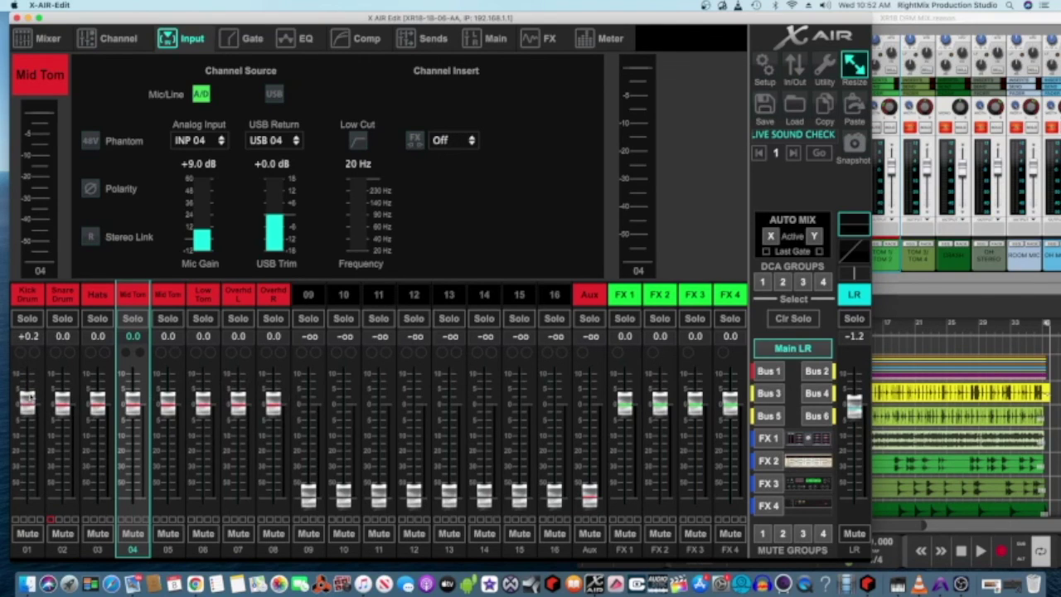